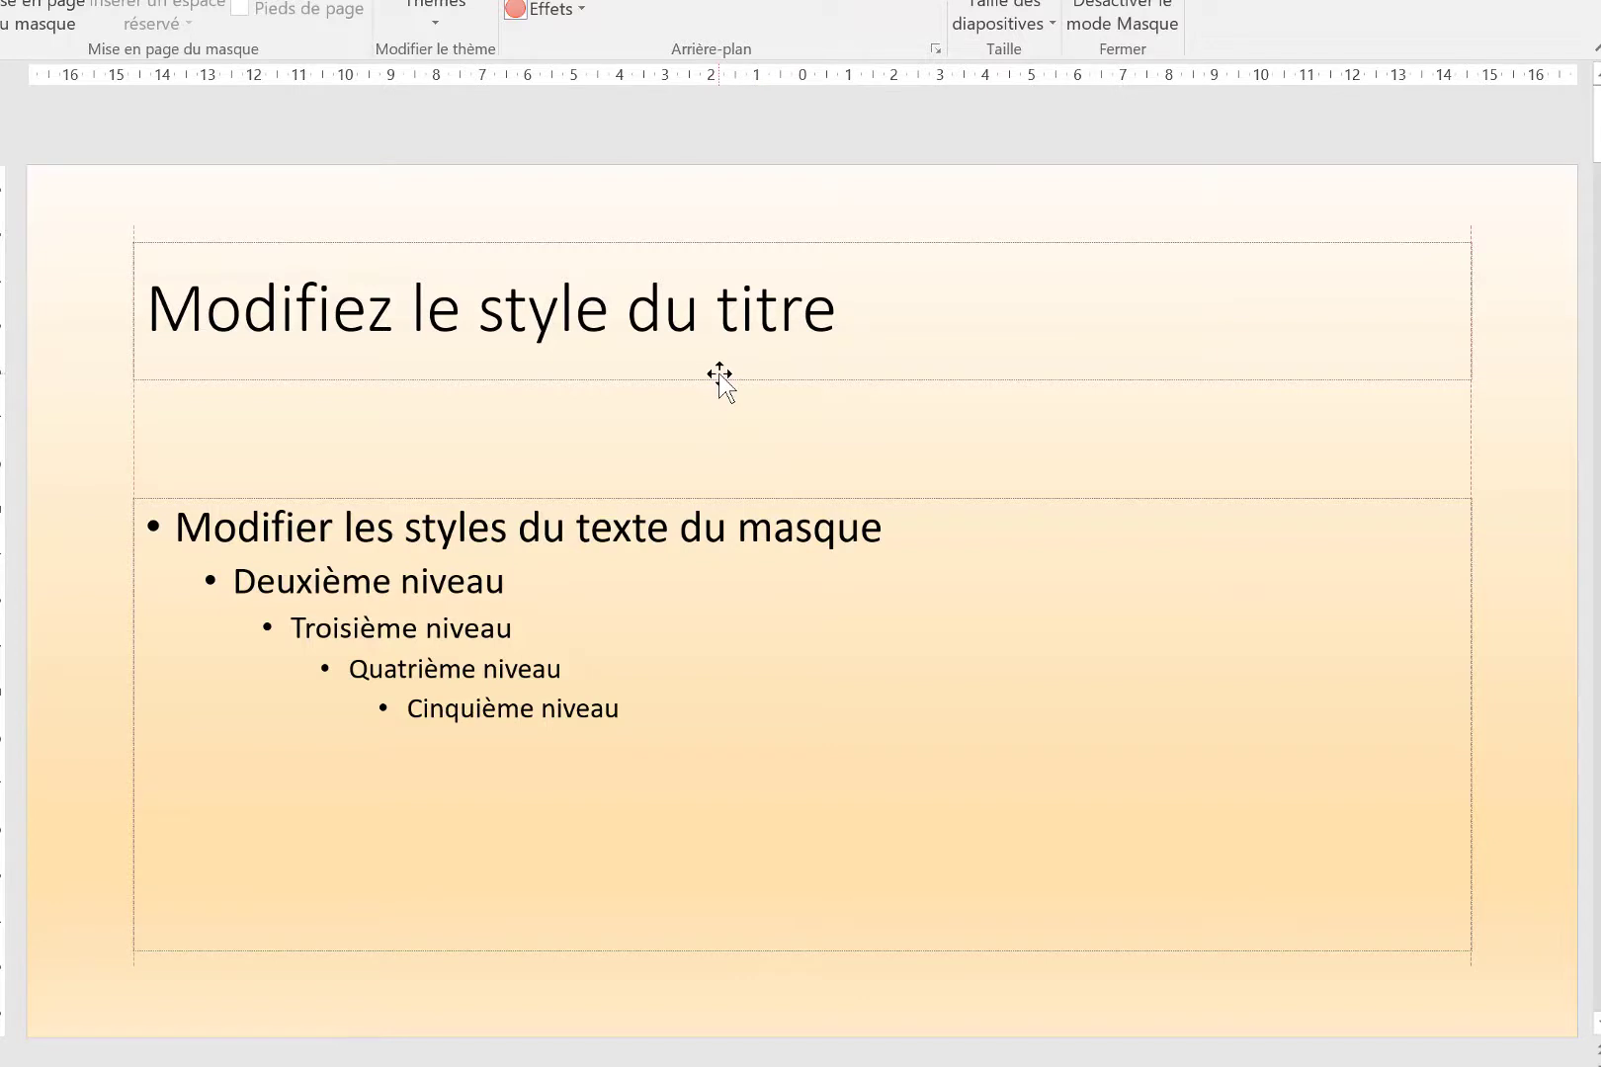
Step: Move the title placeholder on the slide master down to just above the body text placeholder
drag(719, 374, 714, 479)
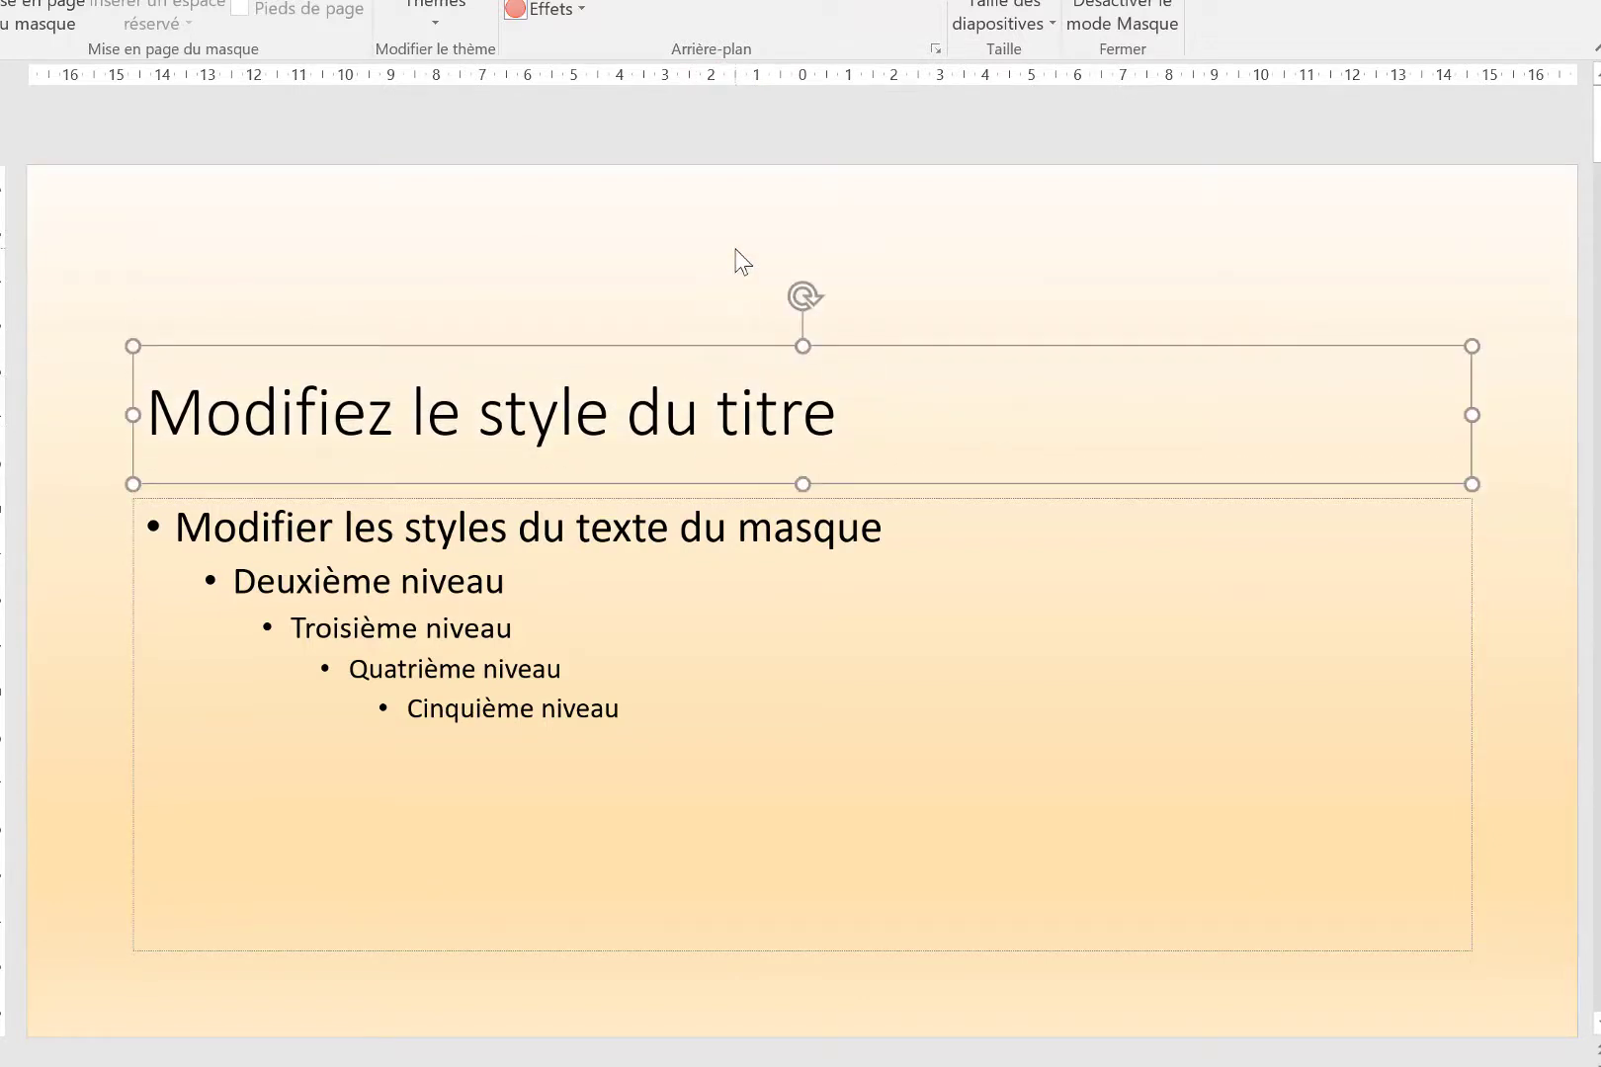
click(743, 262)
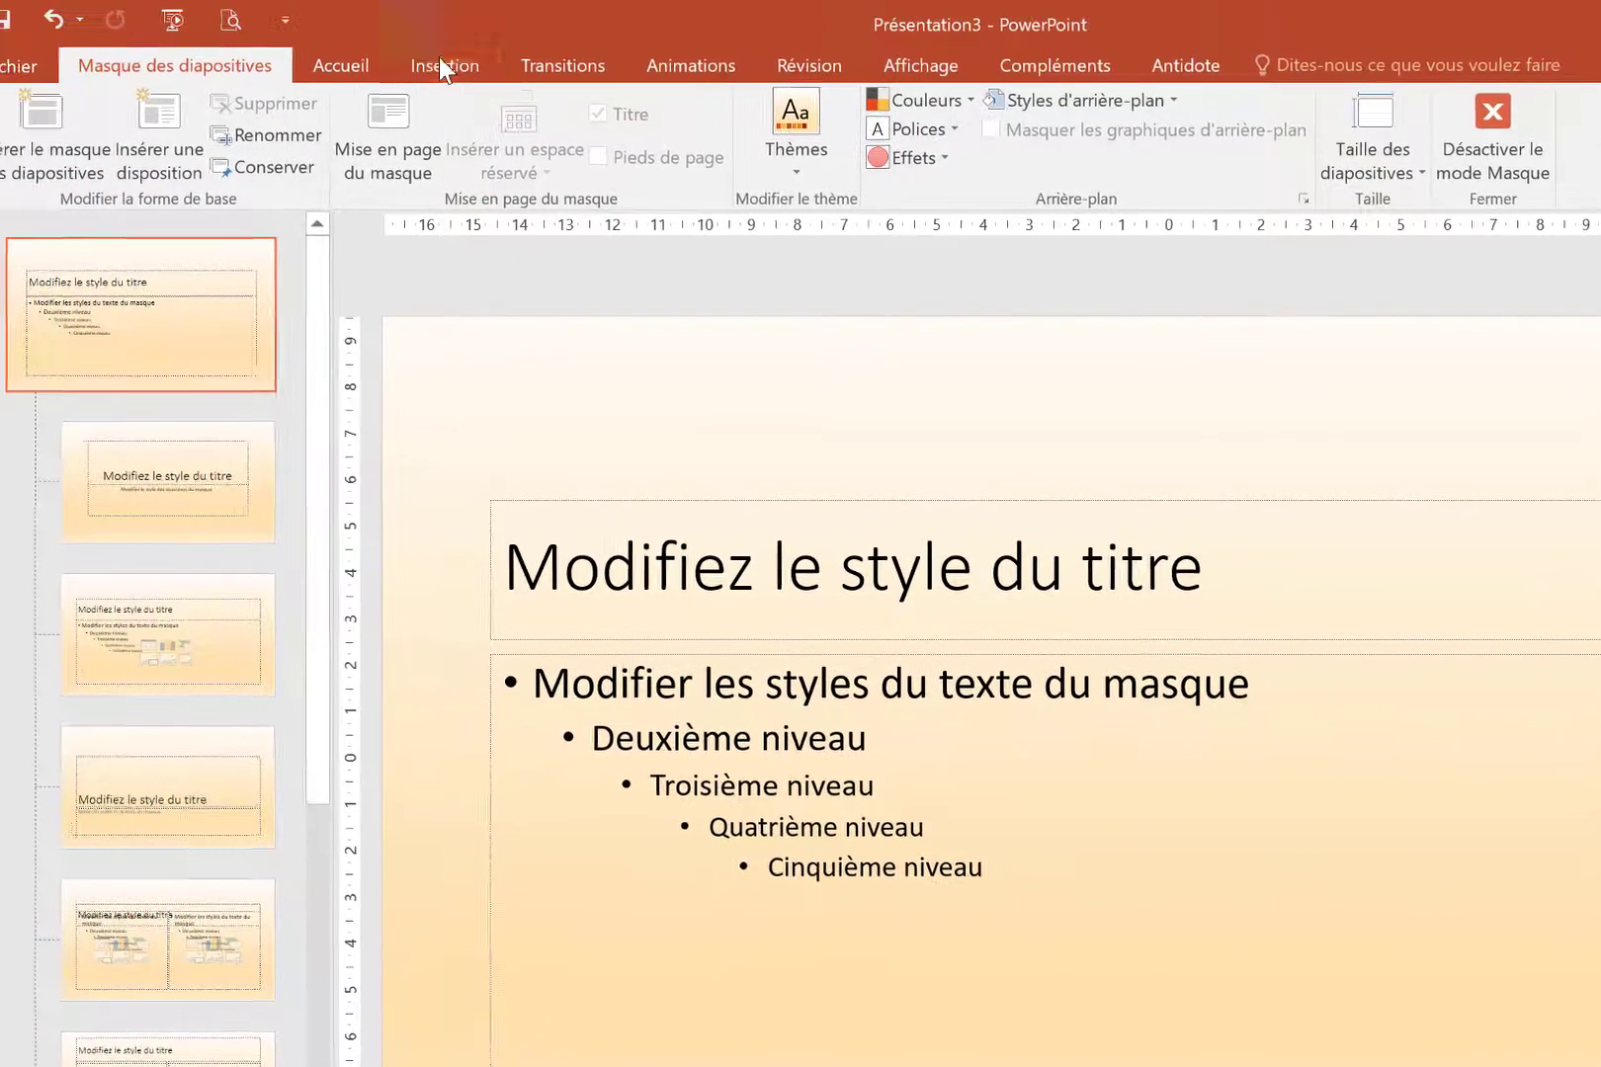
Step: Insert the picture pins.jpg on the slide master and enlarge it proportionally to the slide's full width
click(439, 63)
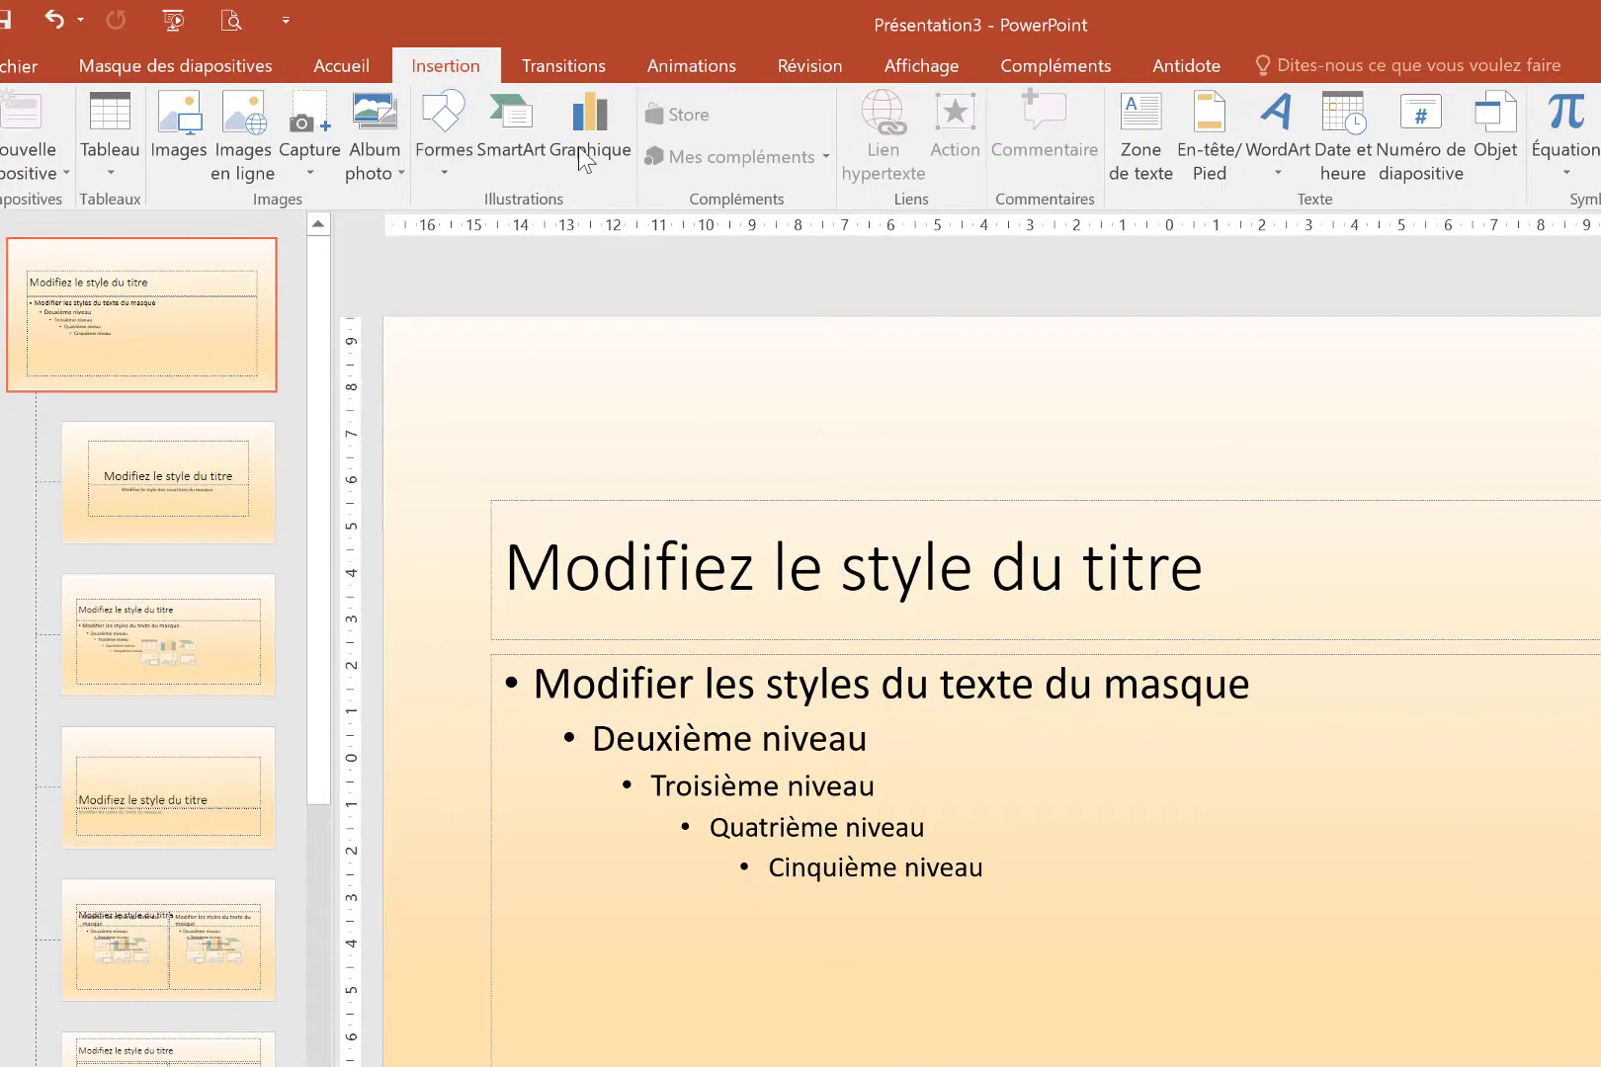
click(186, 133)
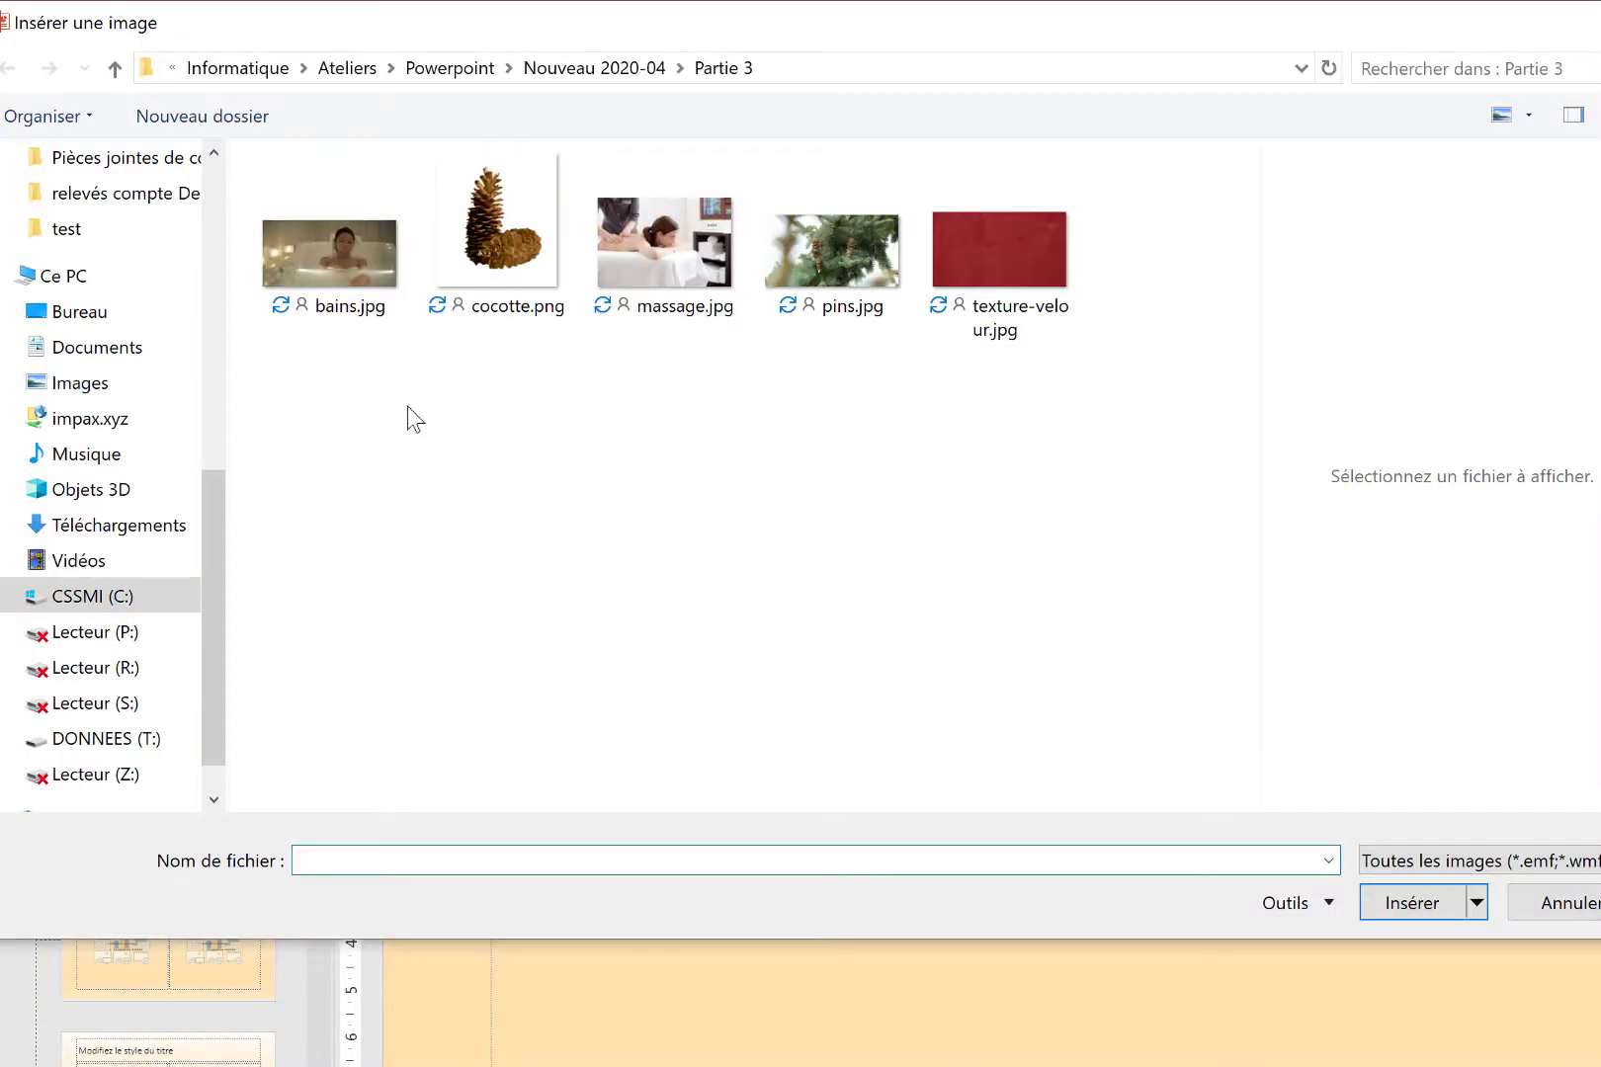
click(840, 253)
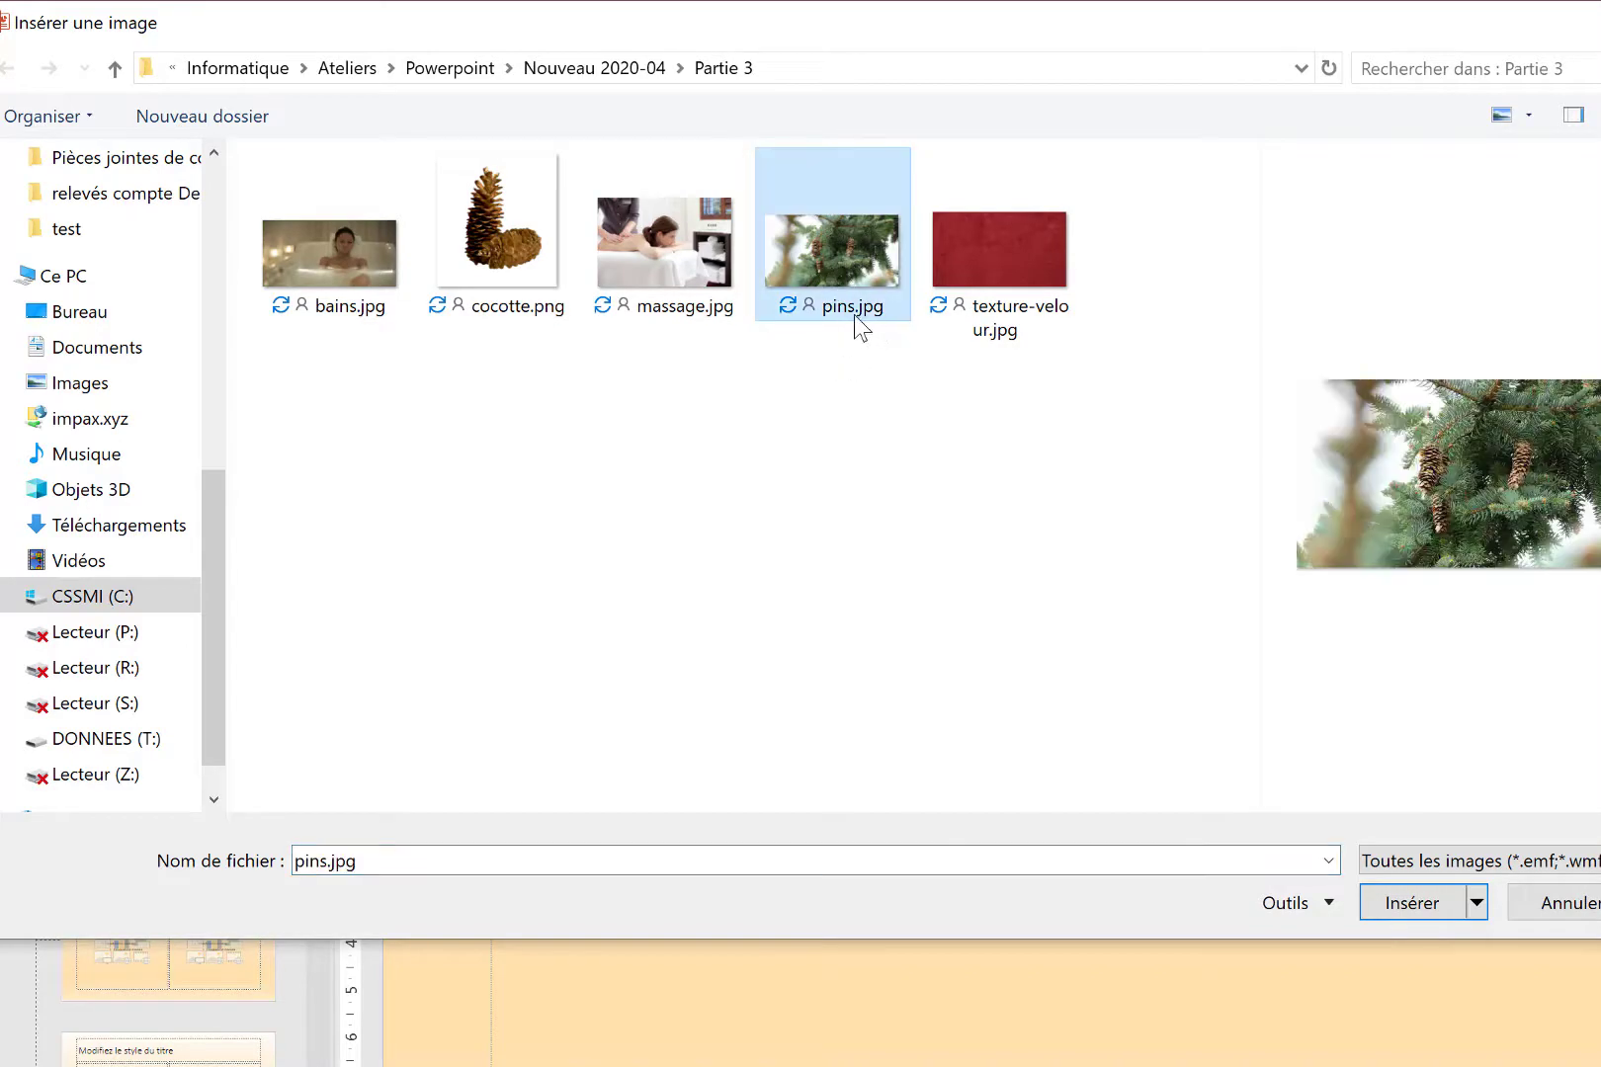
click(1416, 916)
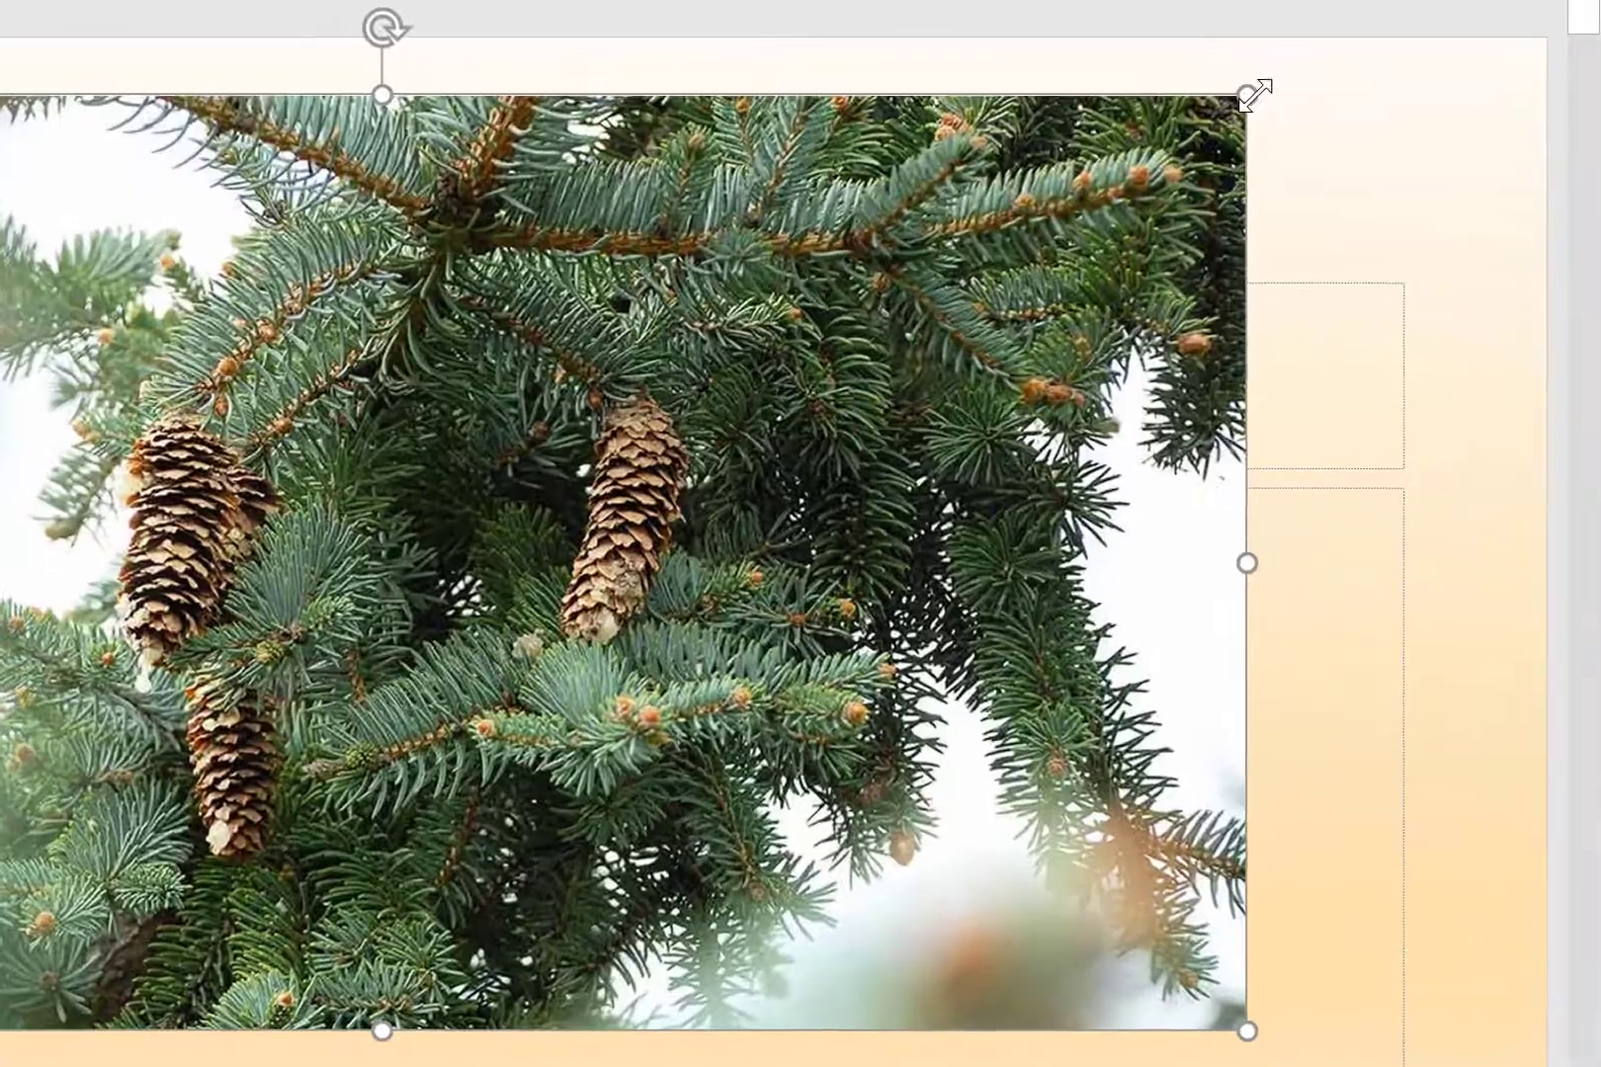
drag(1255, 94, 1544, 102)
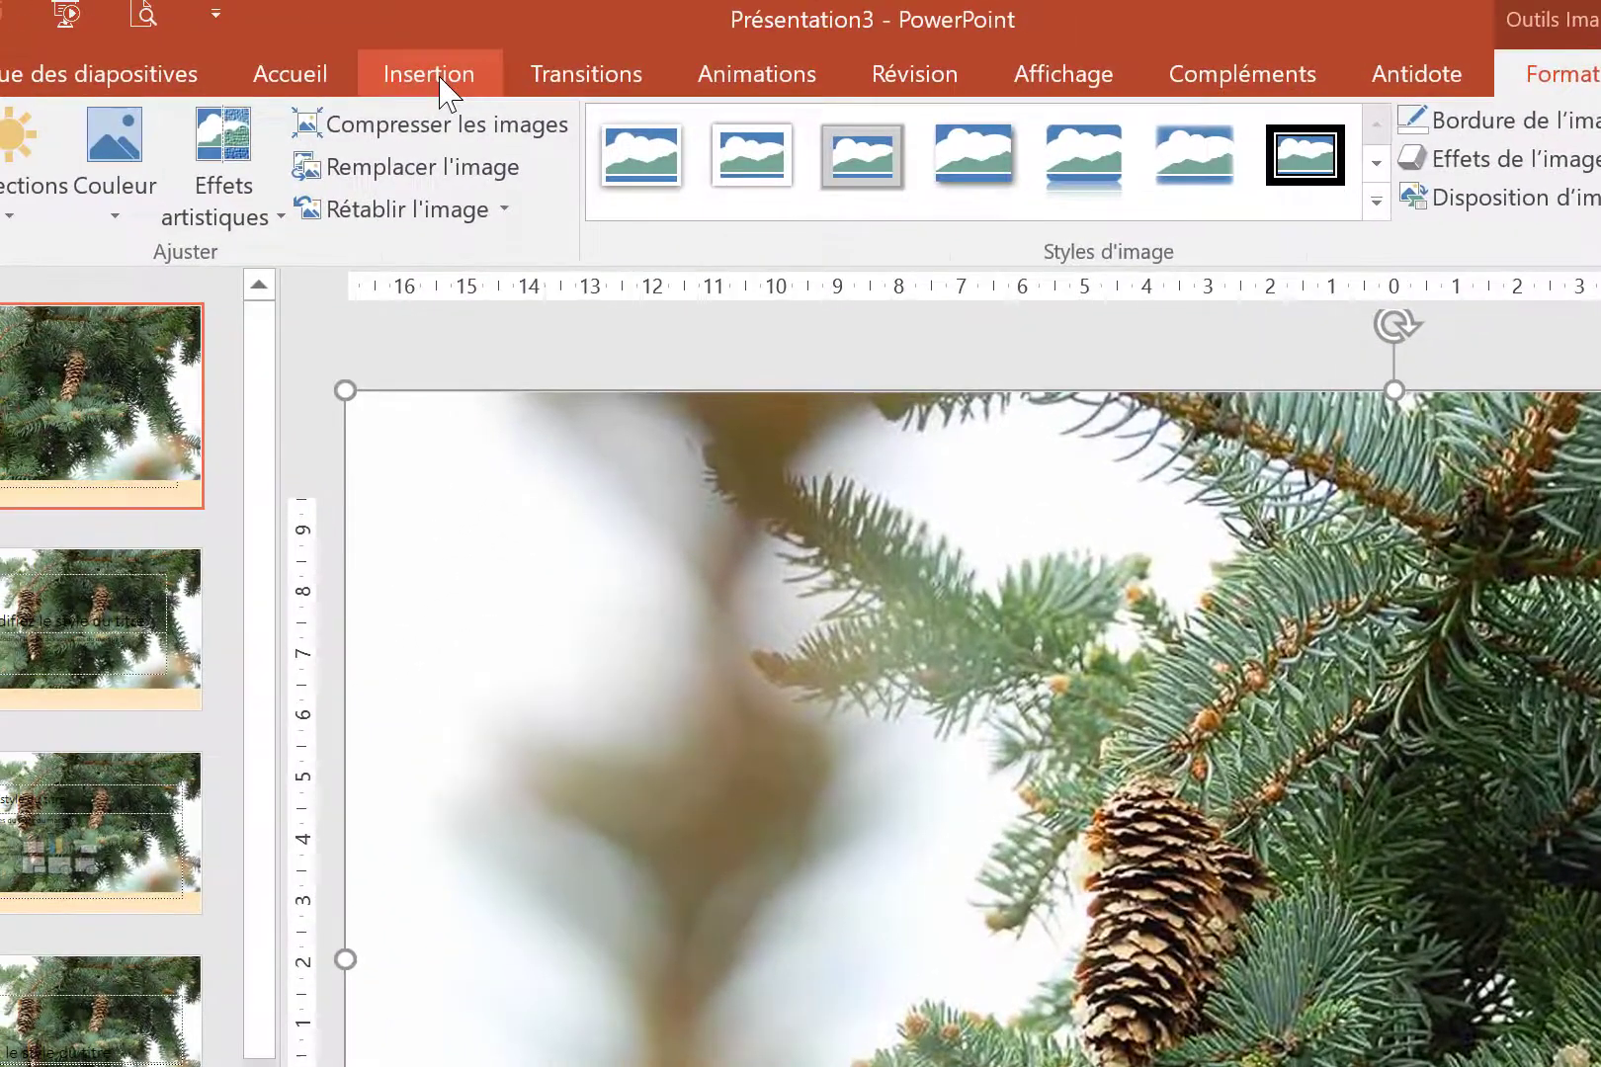
Step: Draw a flowchart Document shape about 26.8 cm wide and 6.2 cm high over the upper part of the picture
click(441, 79)
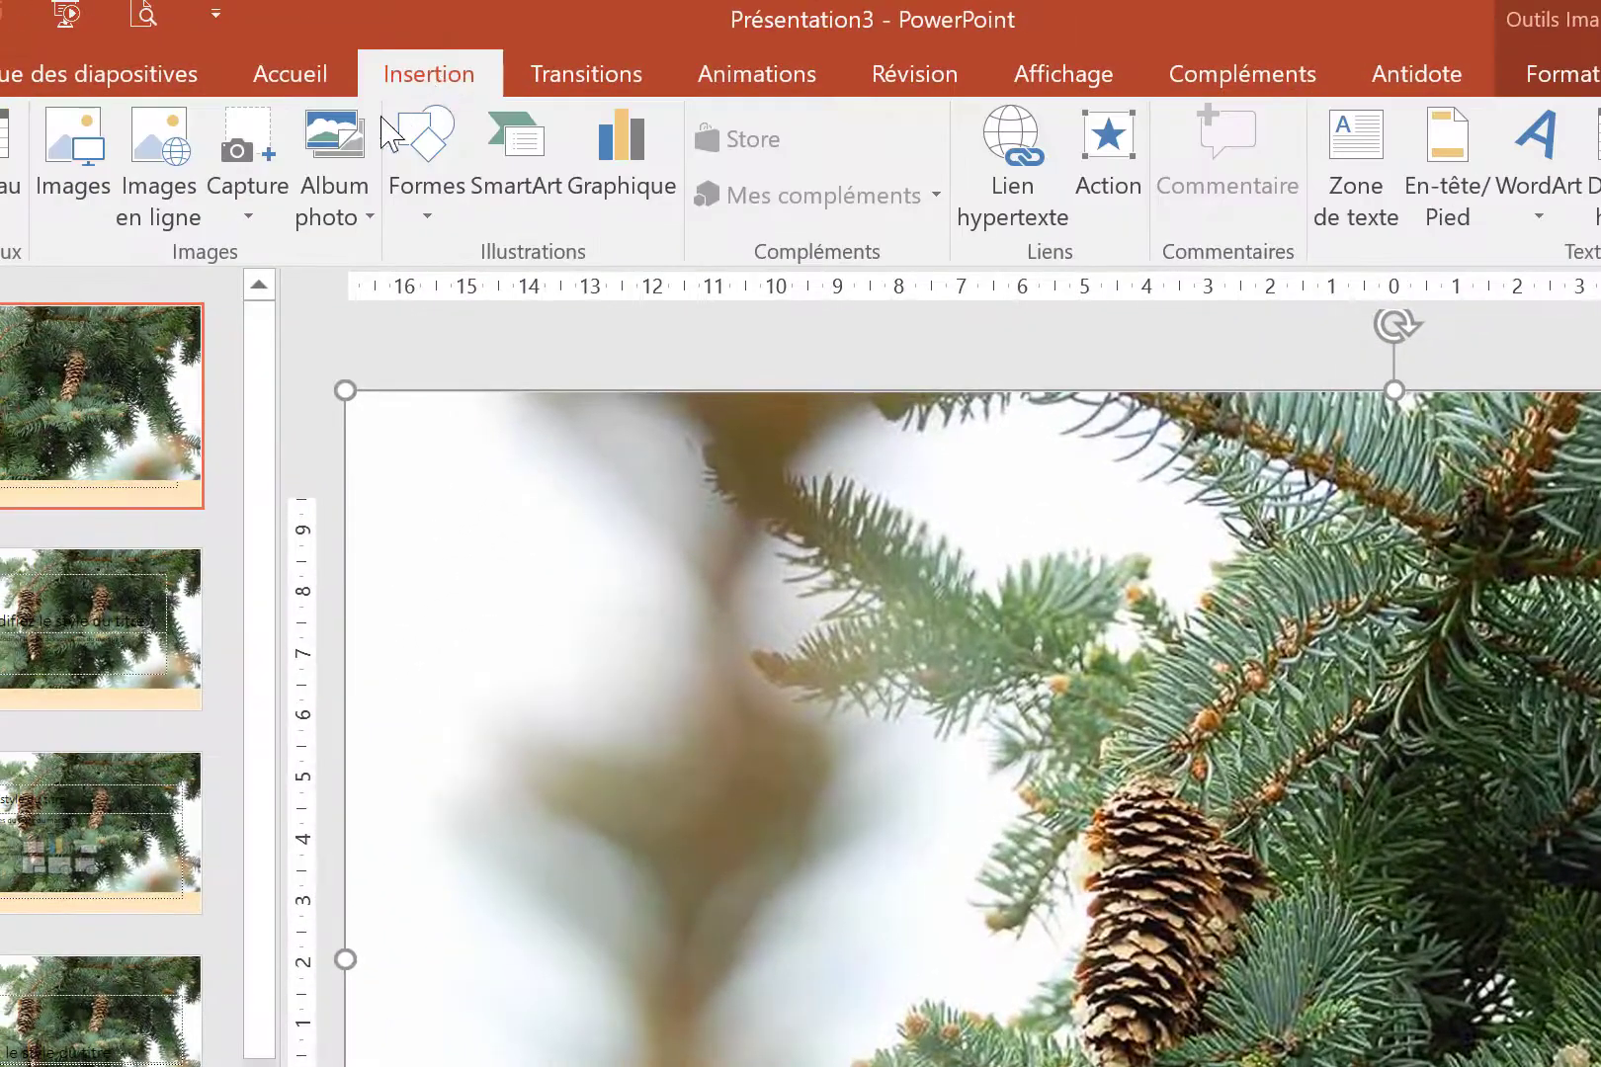
click(426, 220)
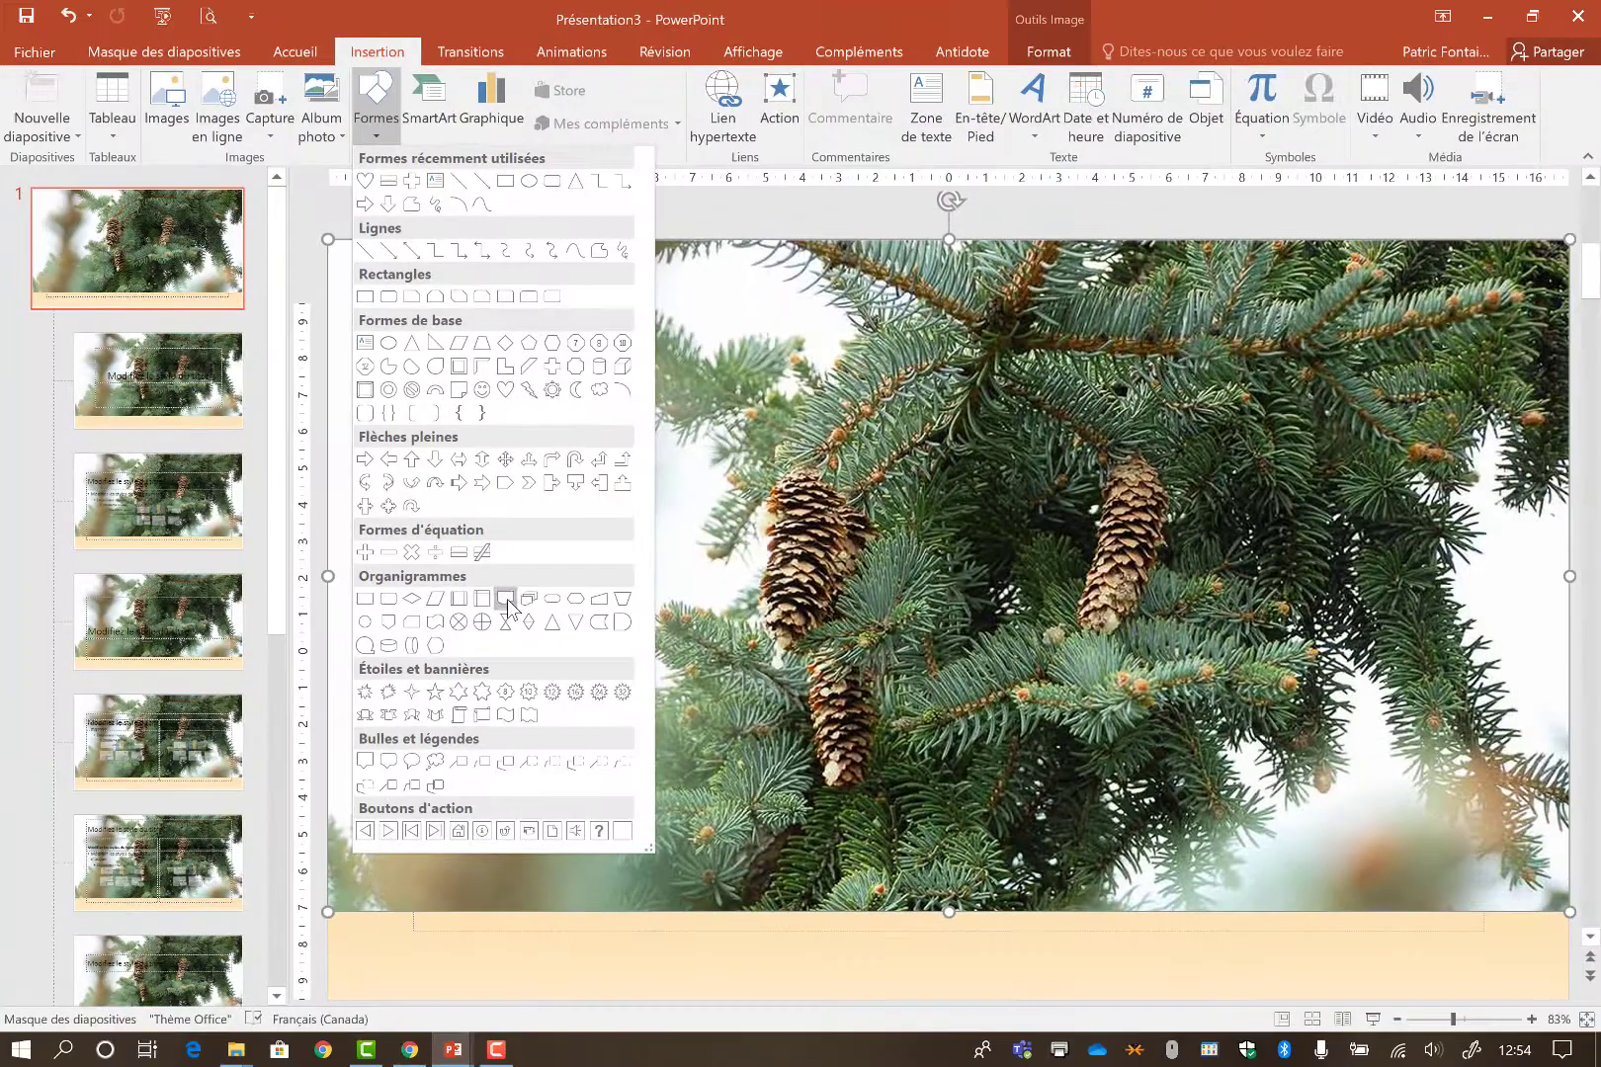
click(644, 653)
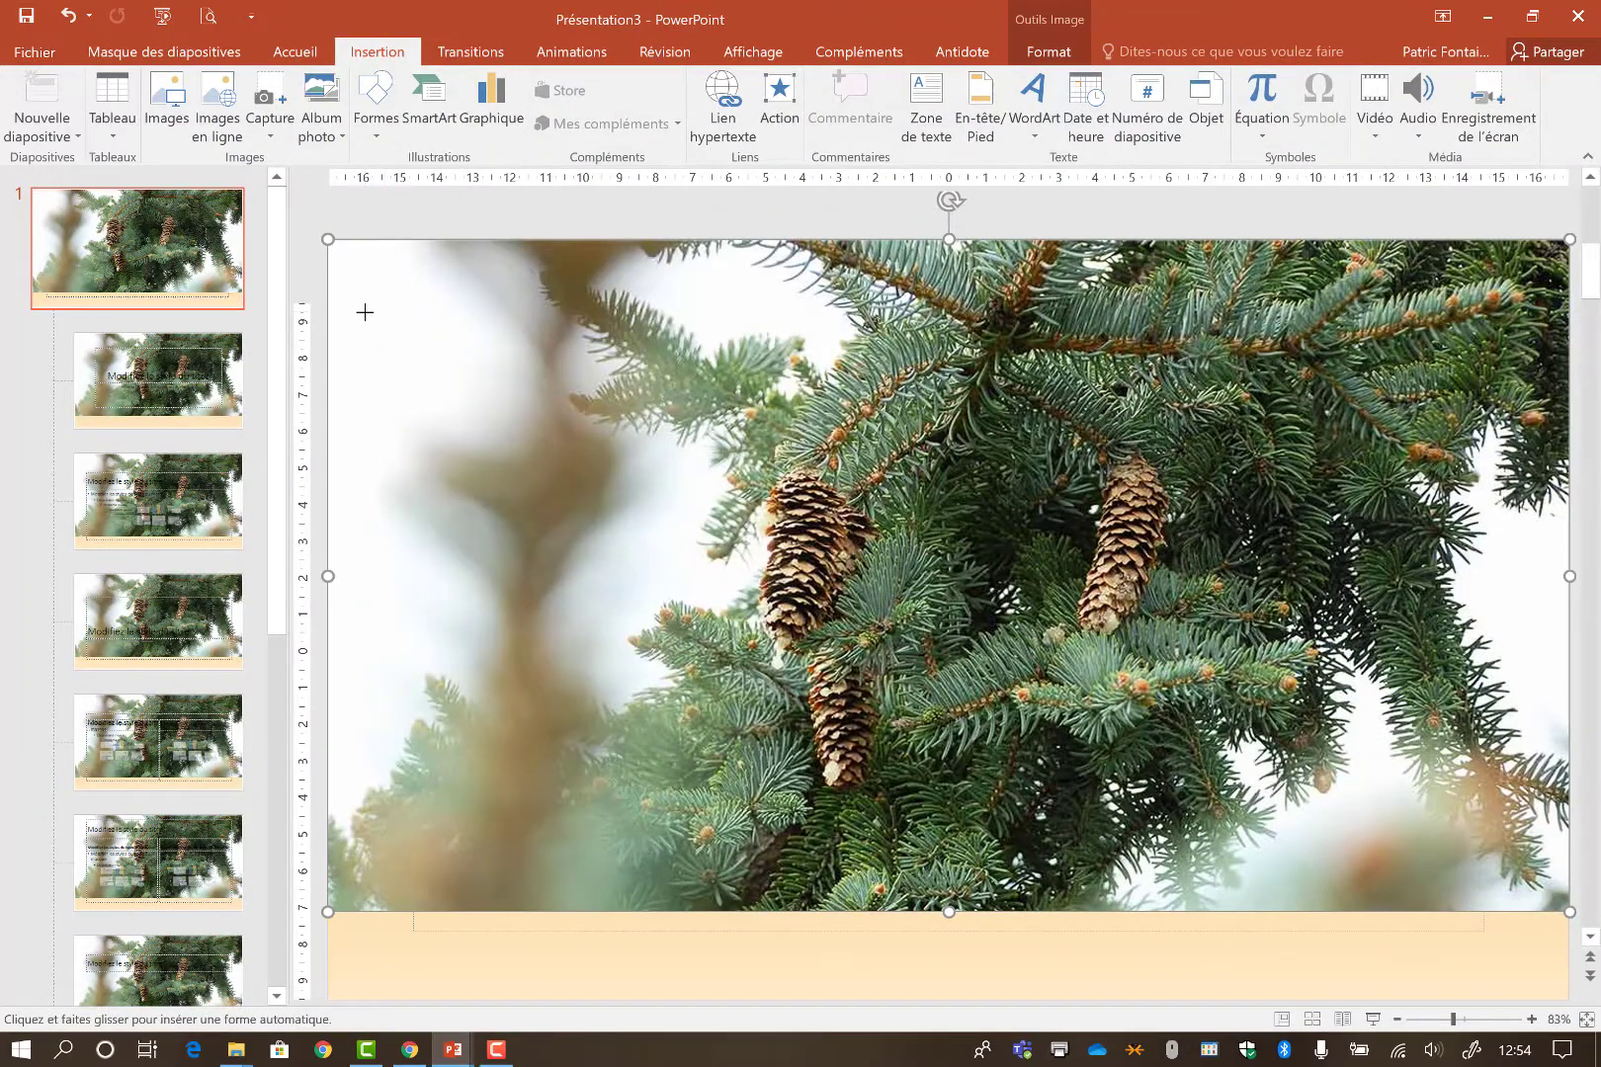
drag(365, 312, 1346, 537)
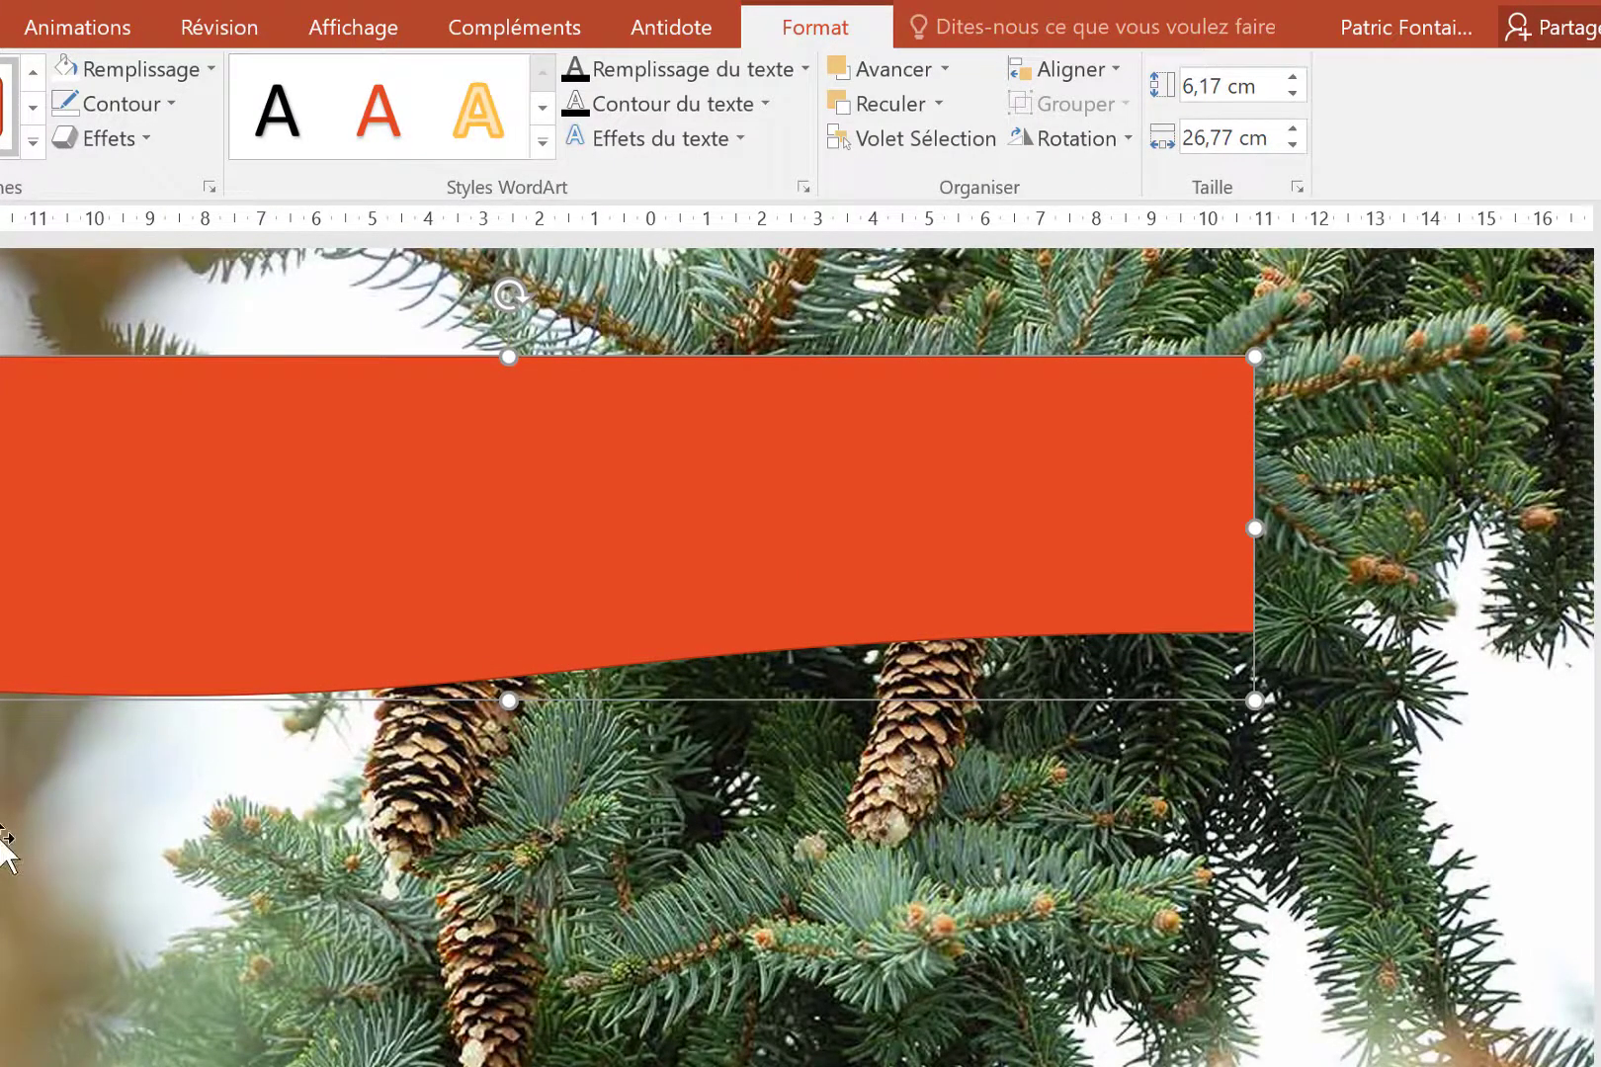
Step: Set the shape to 3,4 cm high and 33,88 cm wide, and move it over the pine cones to span the slide
click(1220, 86)
double_click(1223, 83)
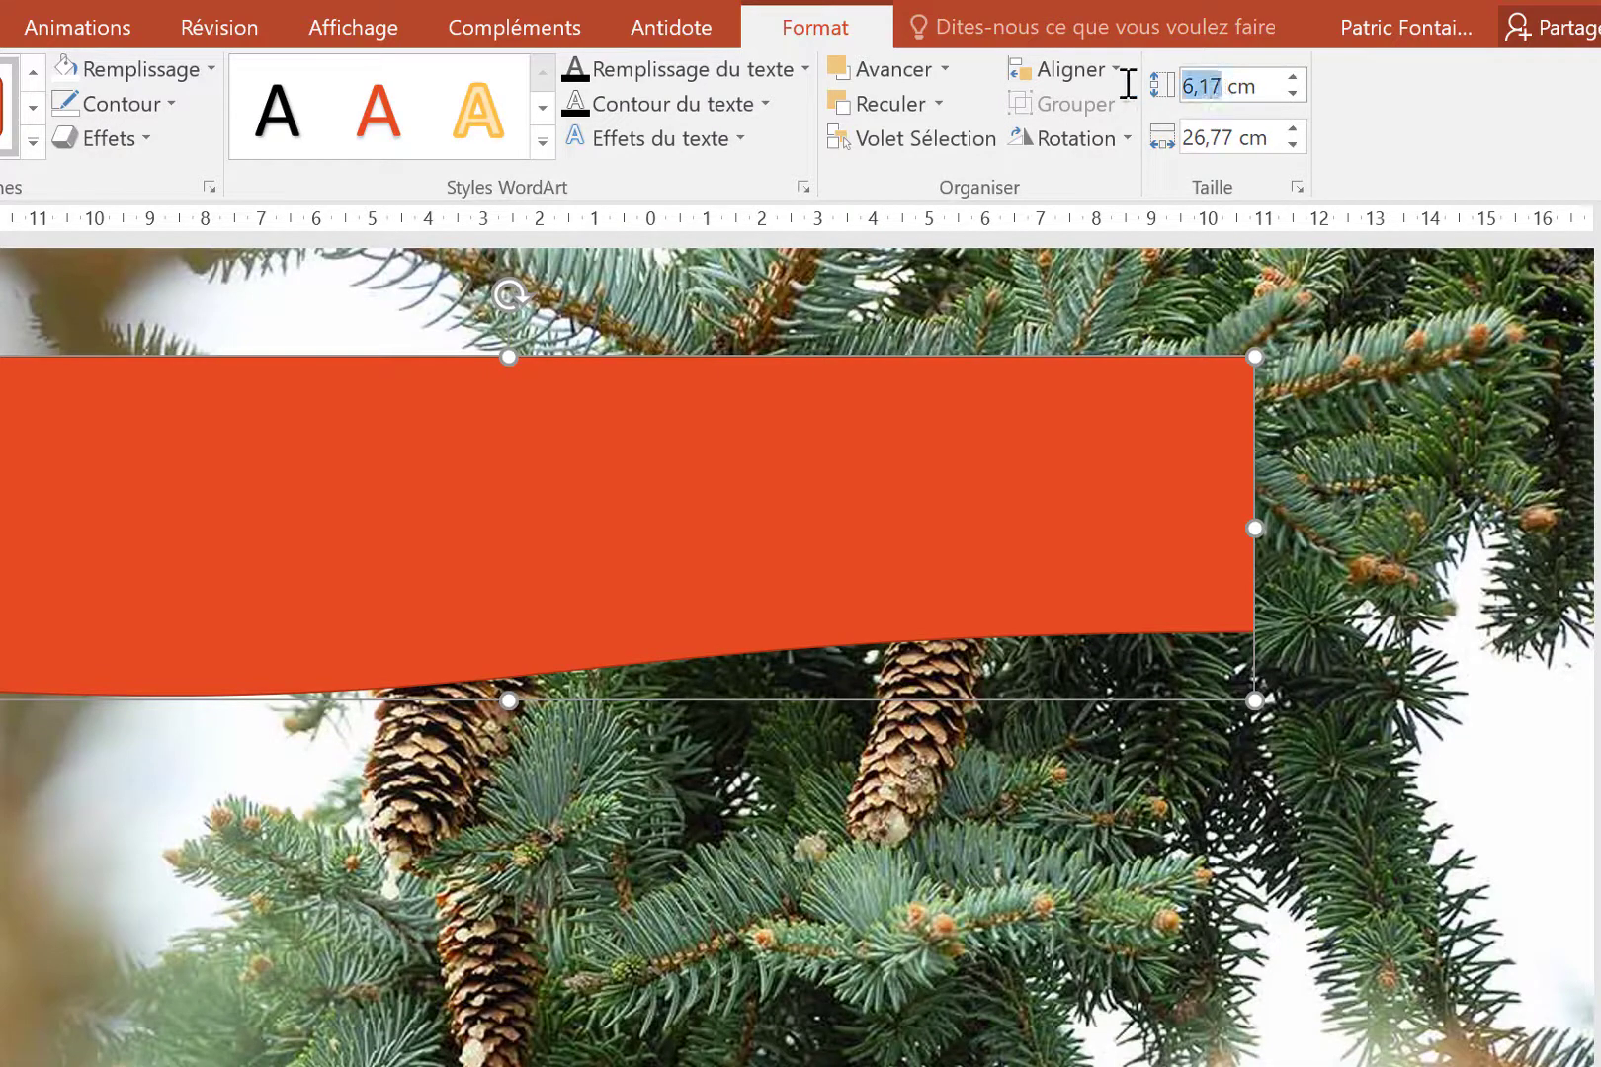
text(3,)
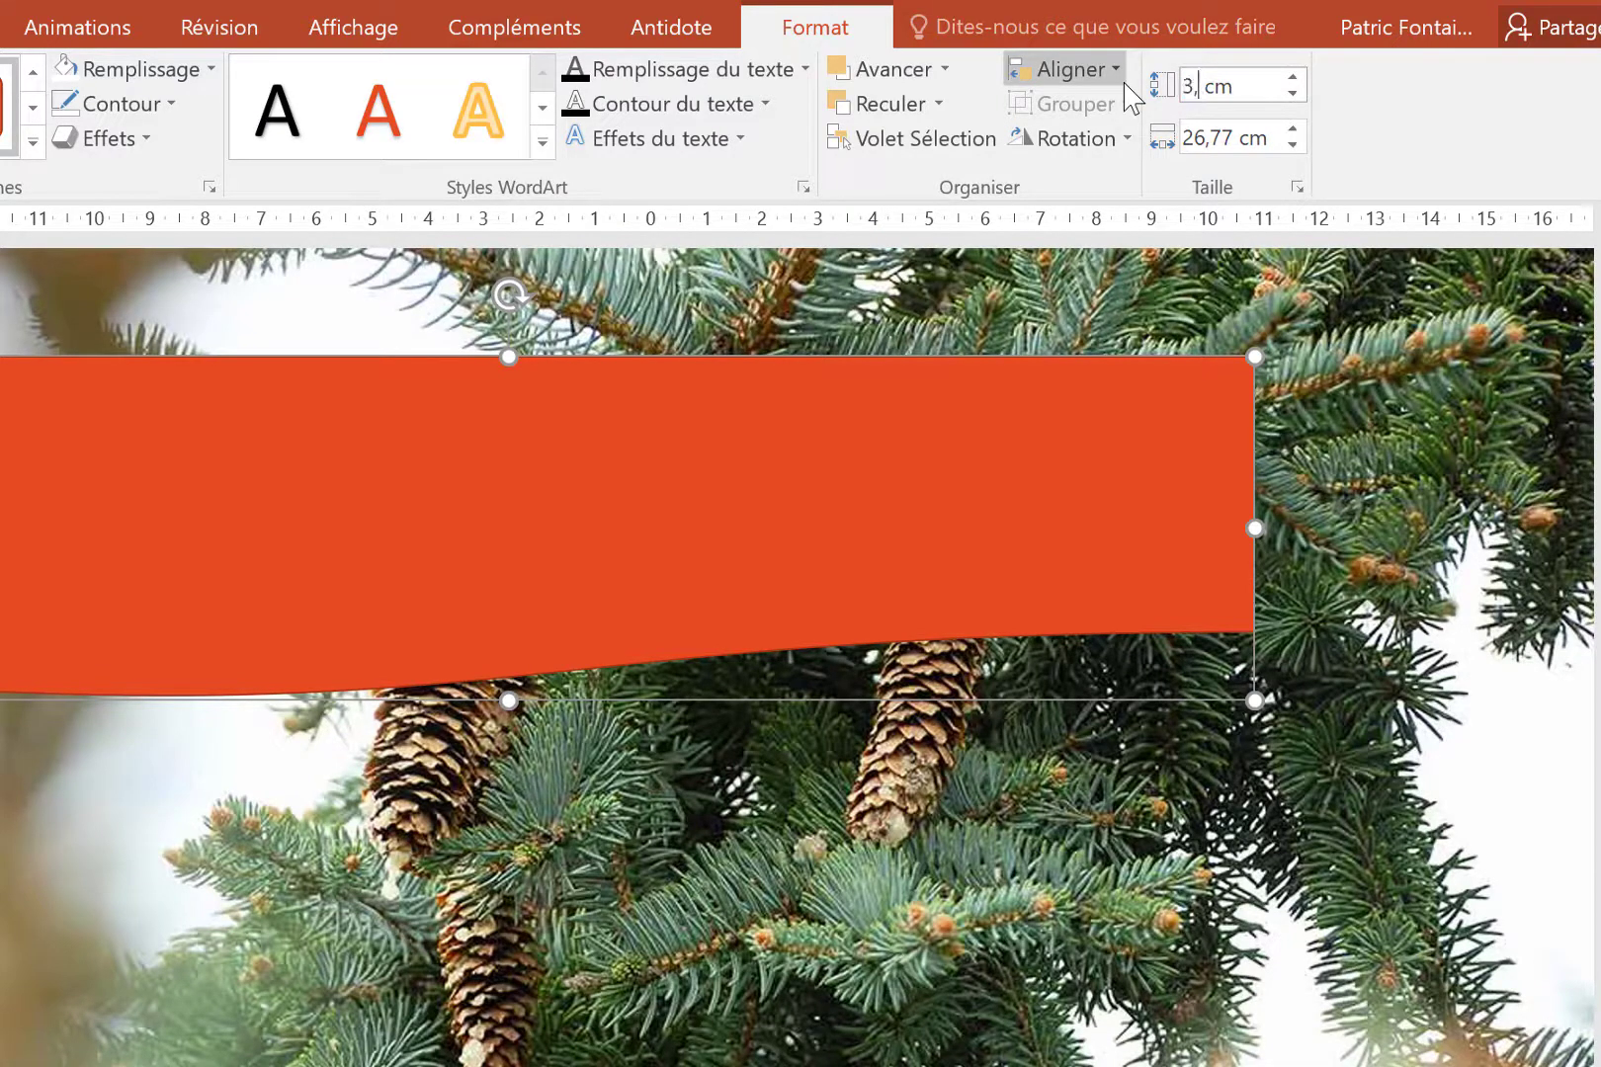
text(4)
click(1243, 143)
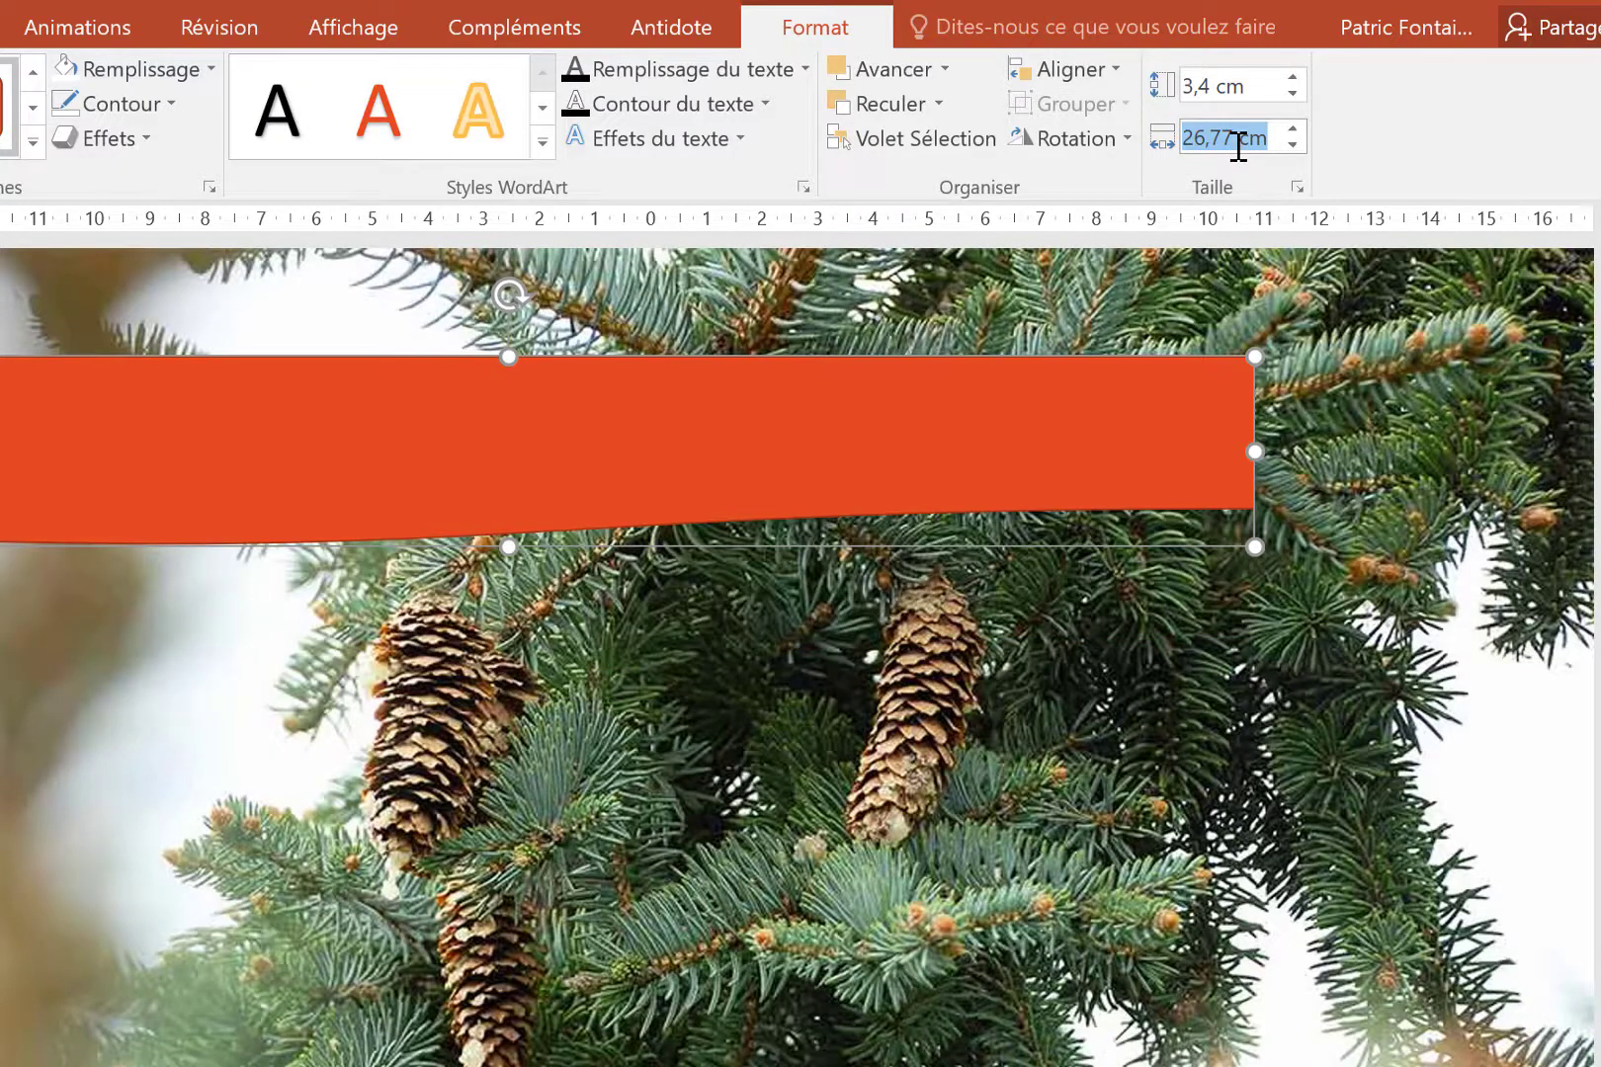
text(33,)
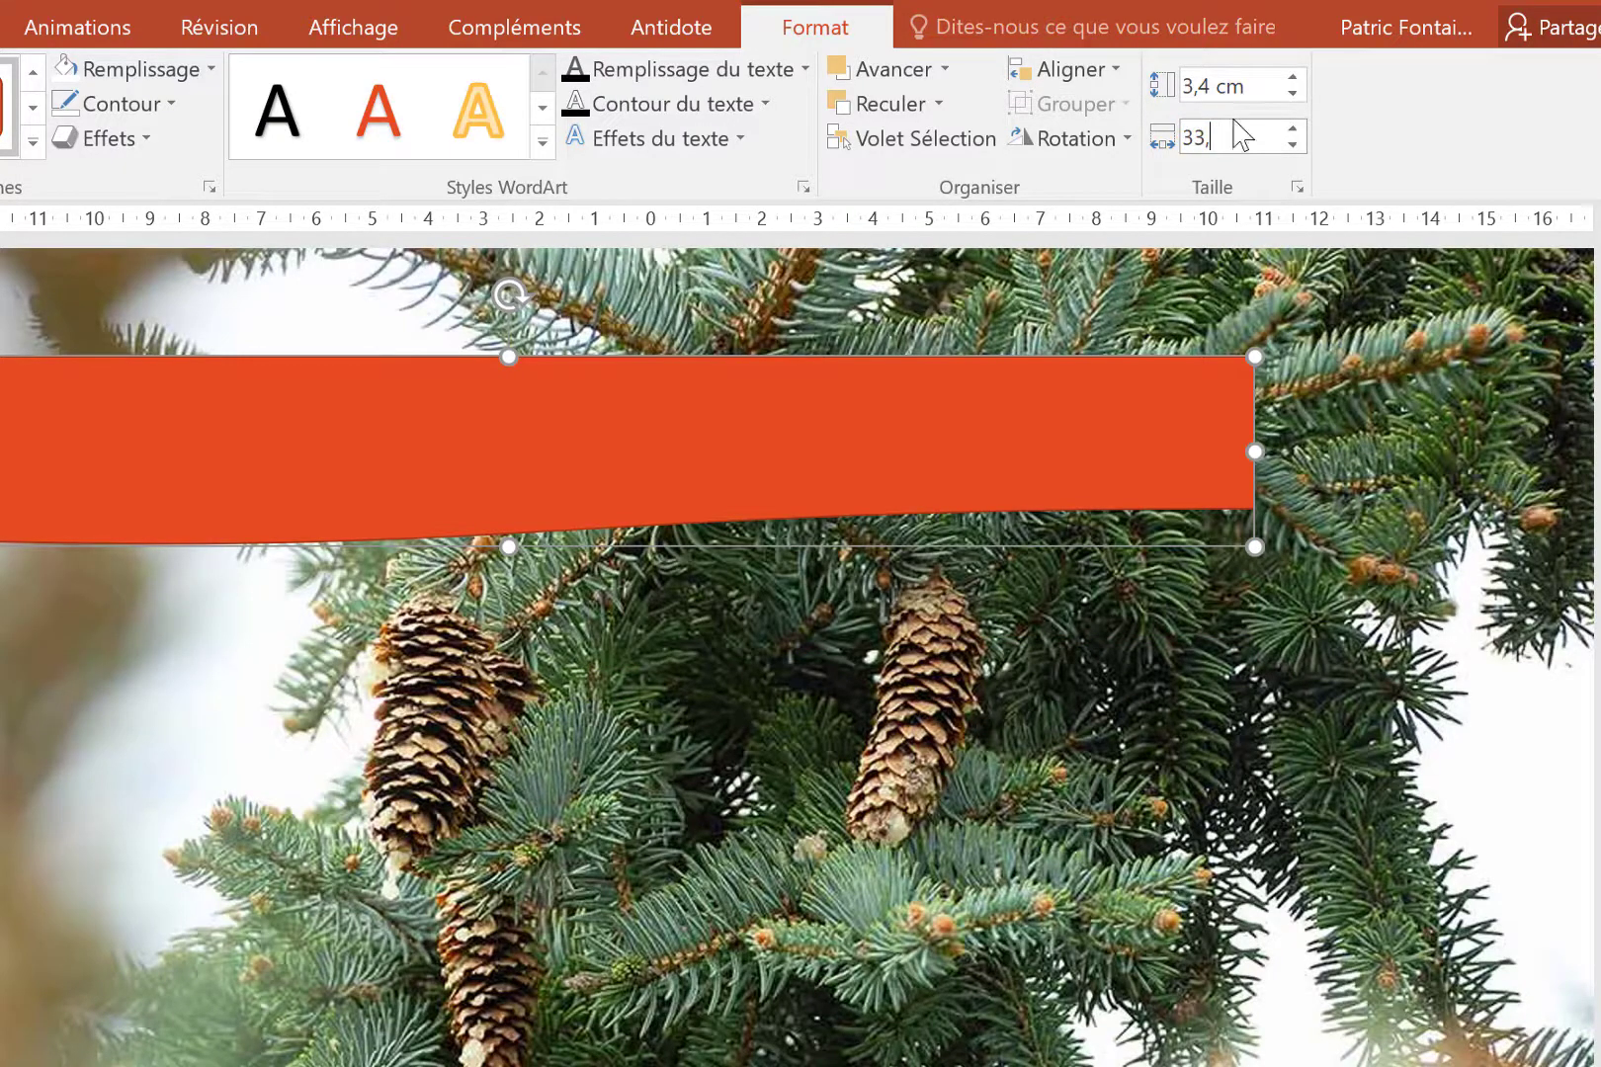
text(88)
key(Return)
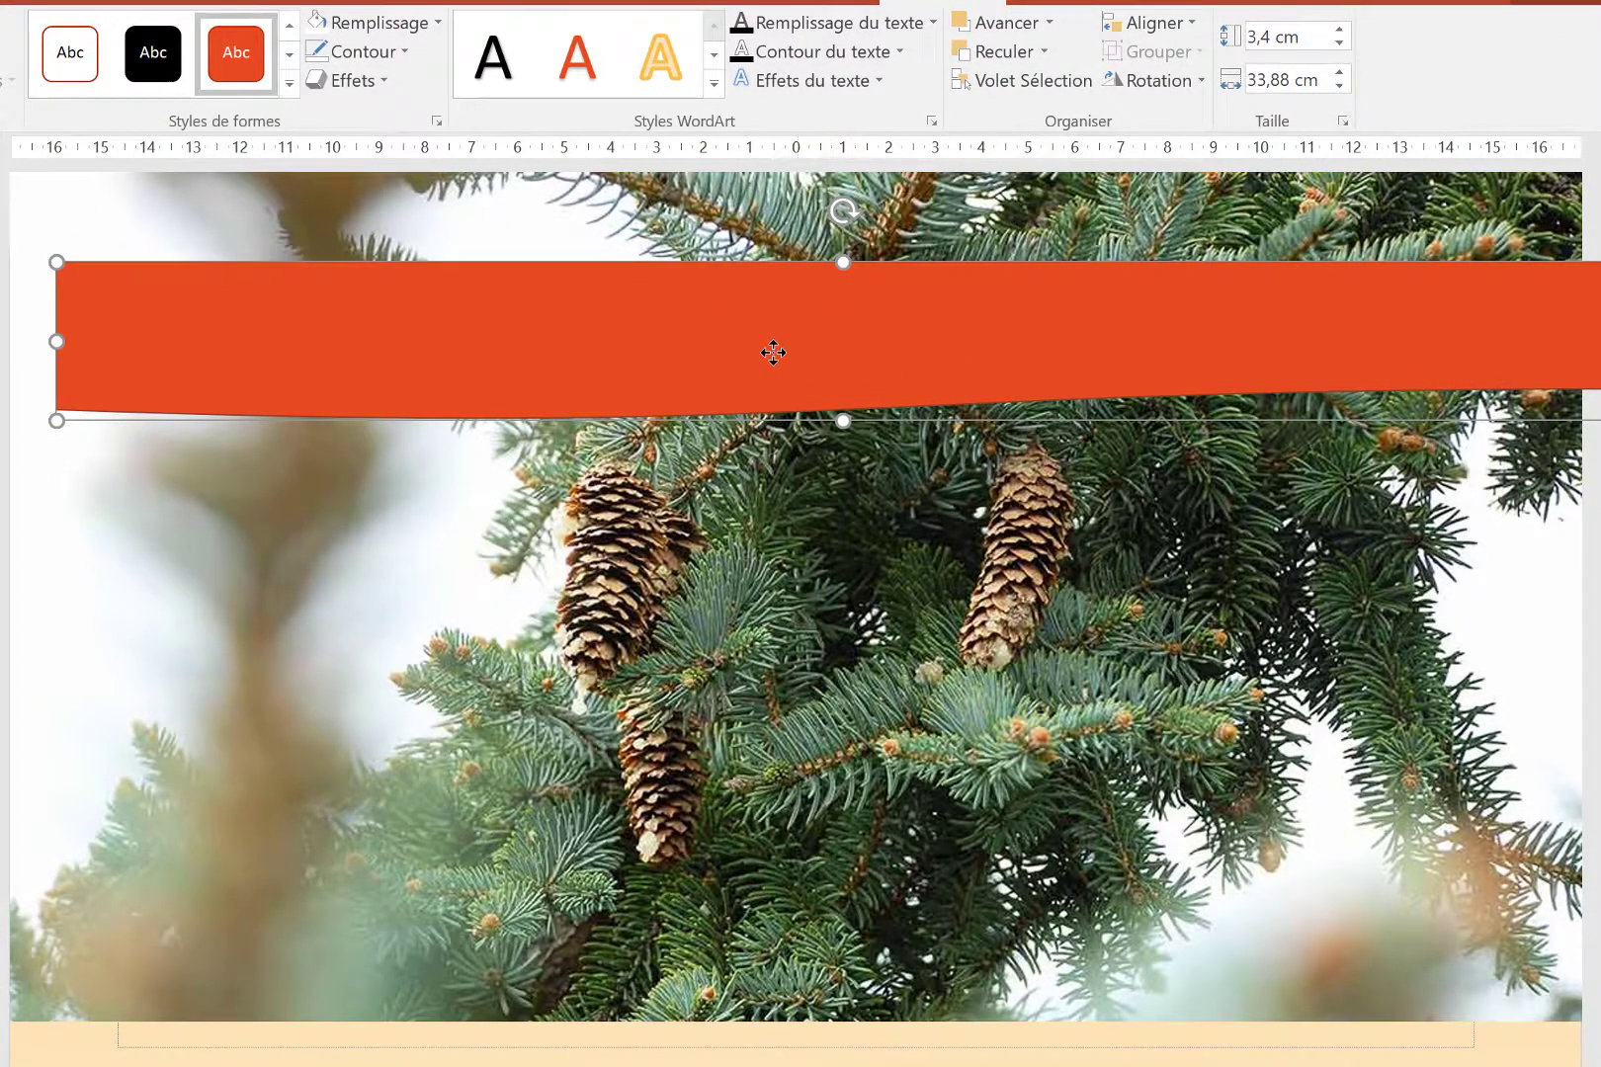
drag(772, 350, 751, 544)
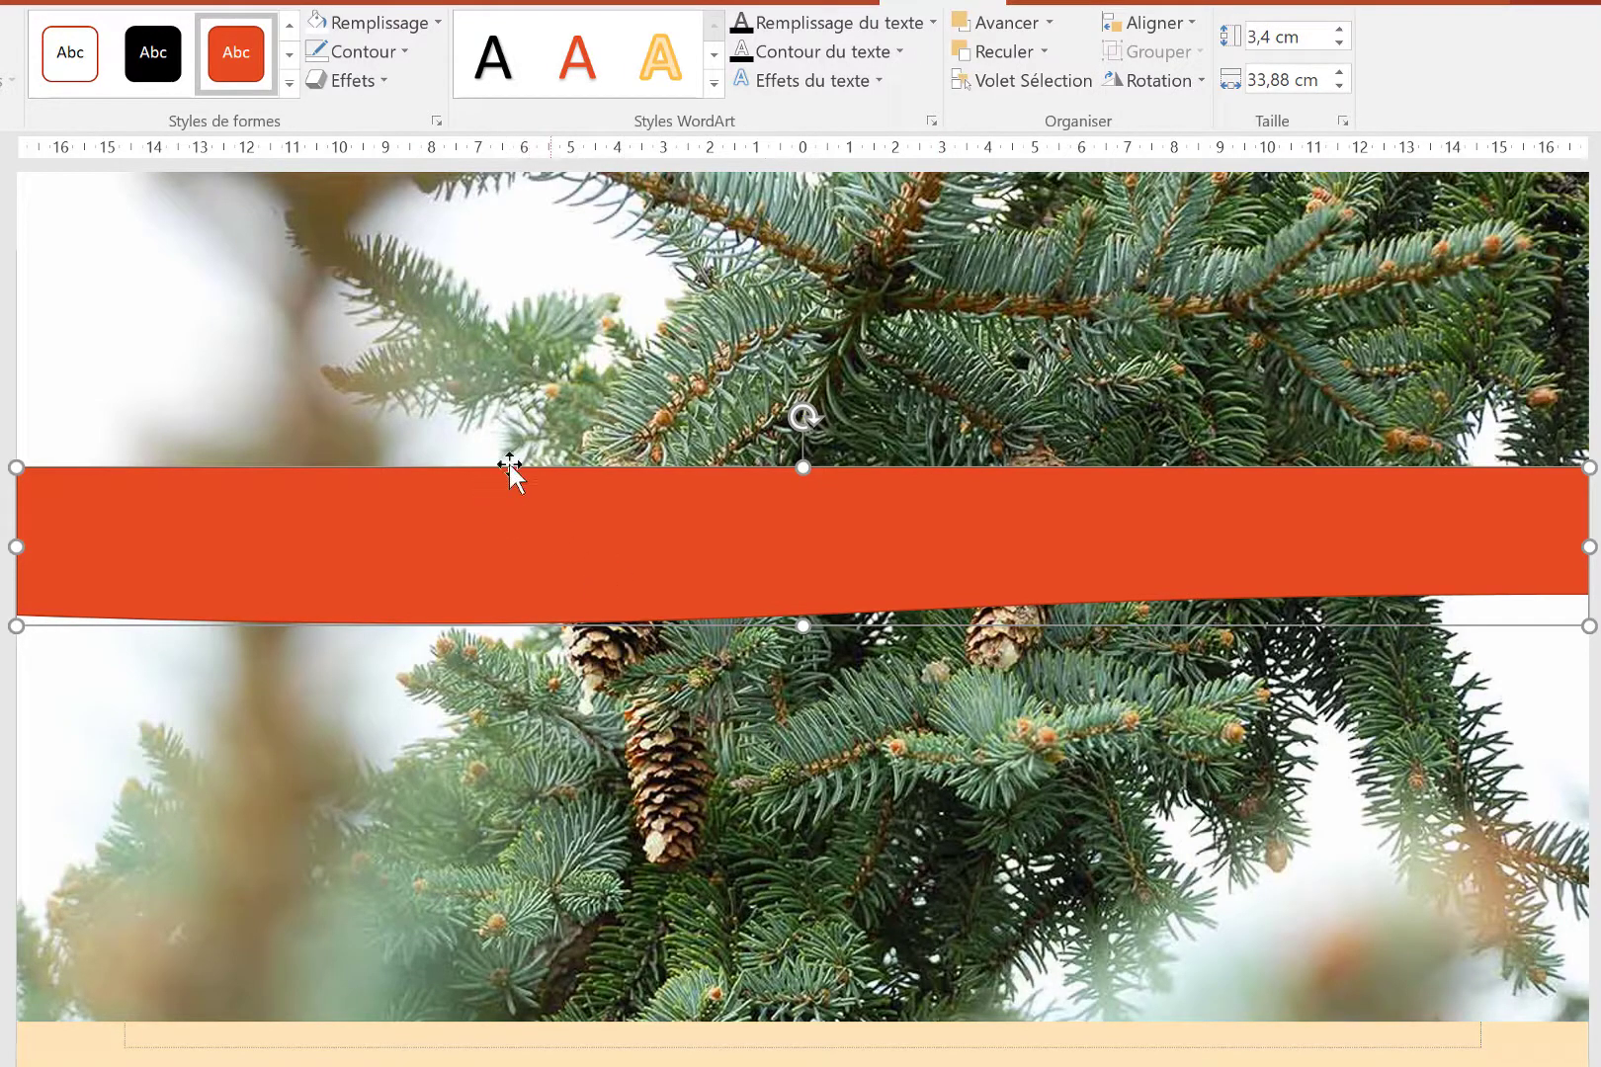
Step: Select the pine picture first and the orange shape second, and merge them with Intersection
click(412, 293)
scroll(412, 292, up, 1)
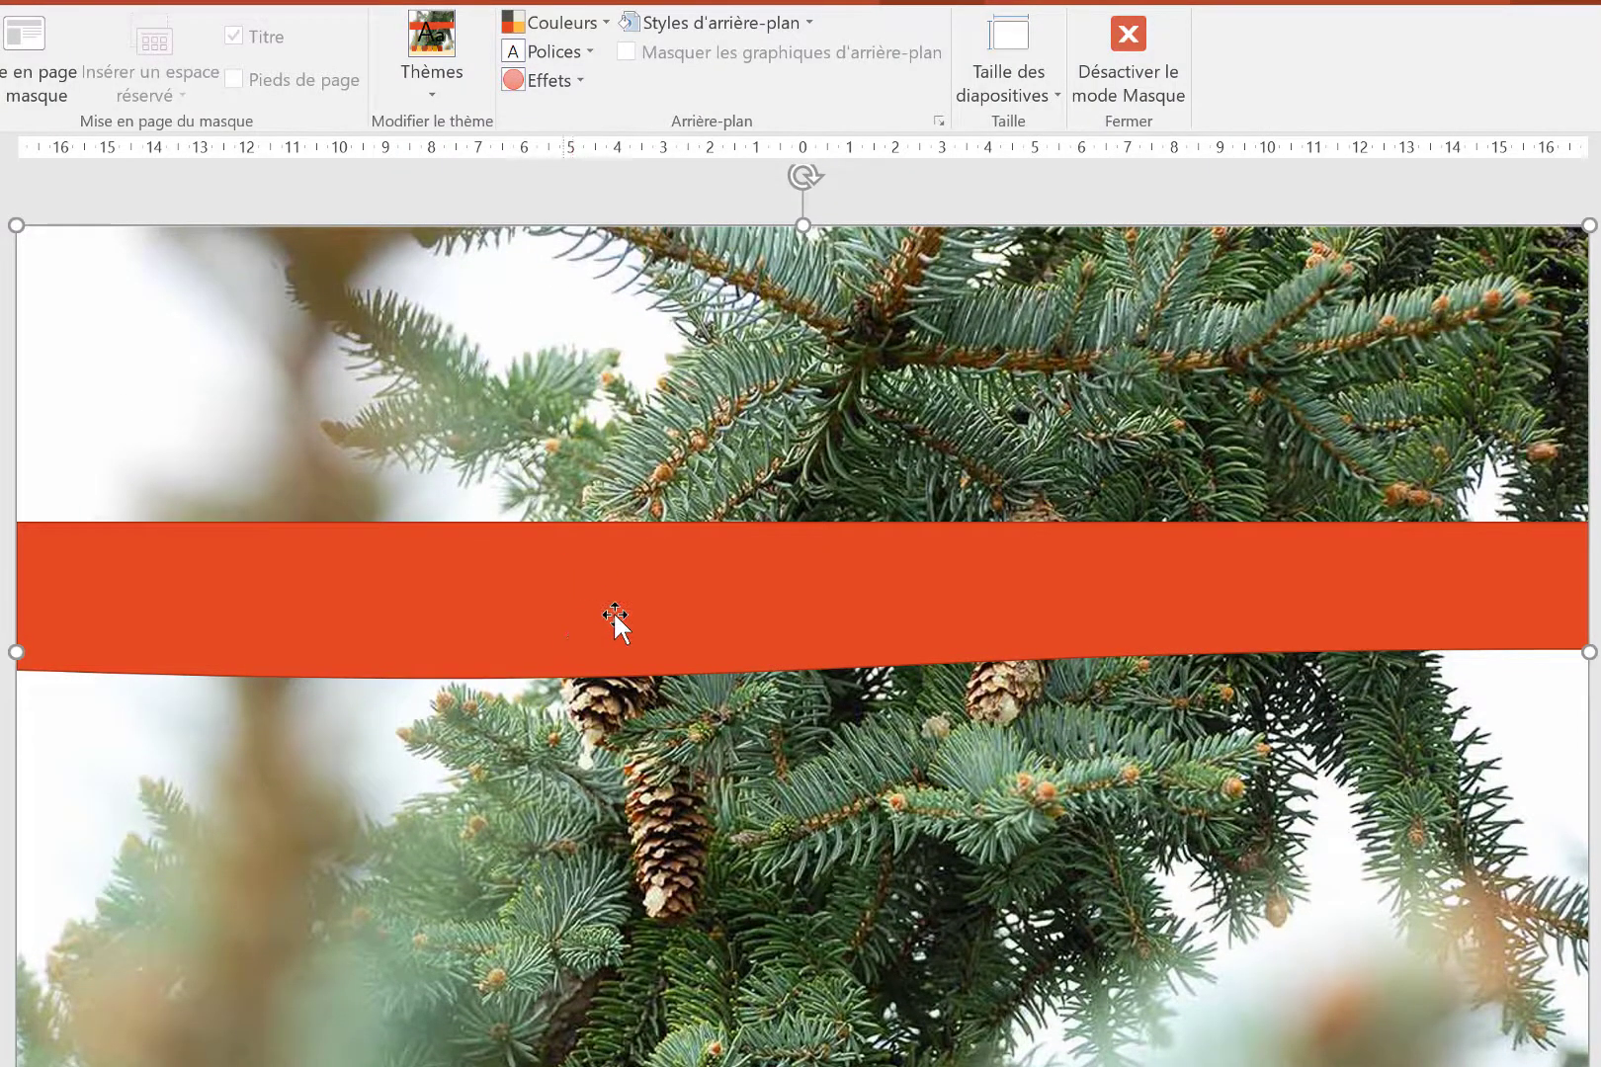
shift+click(563, 608)
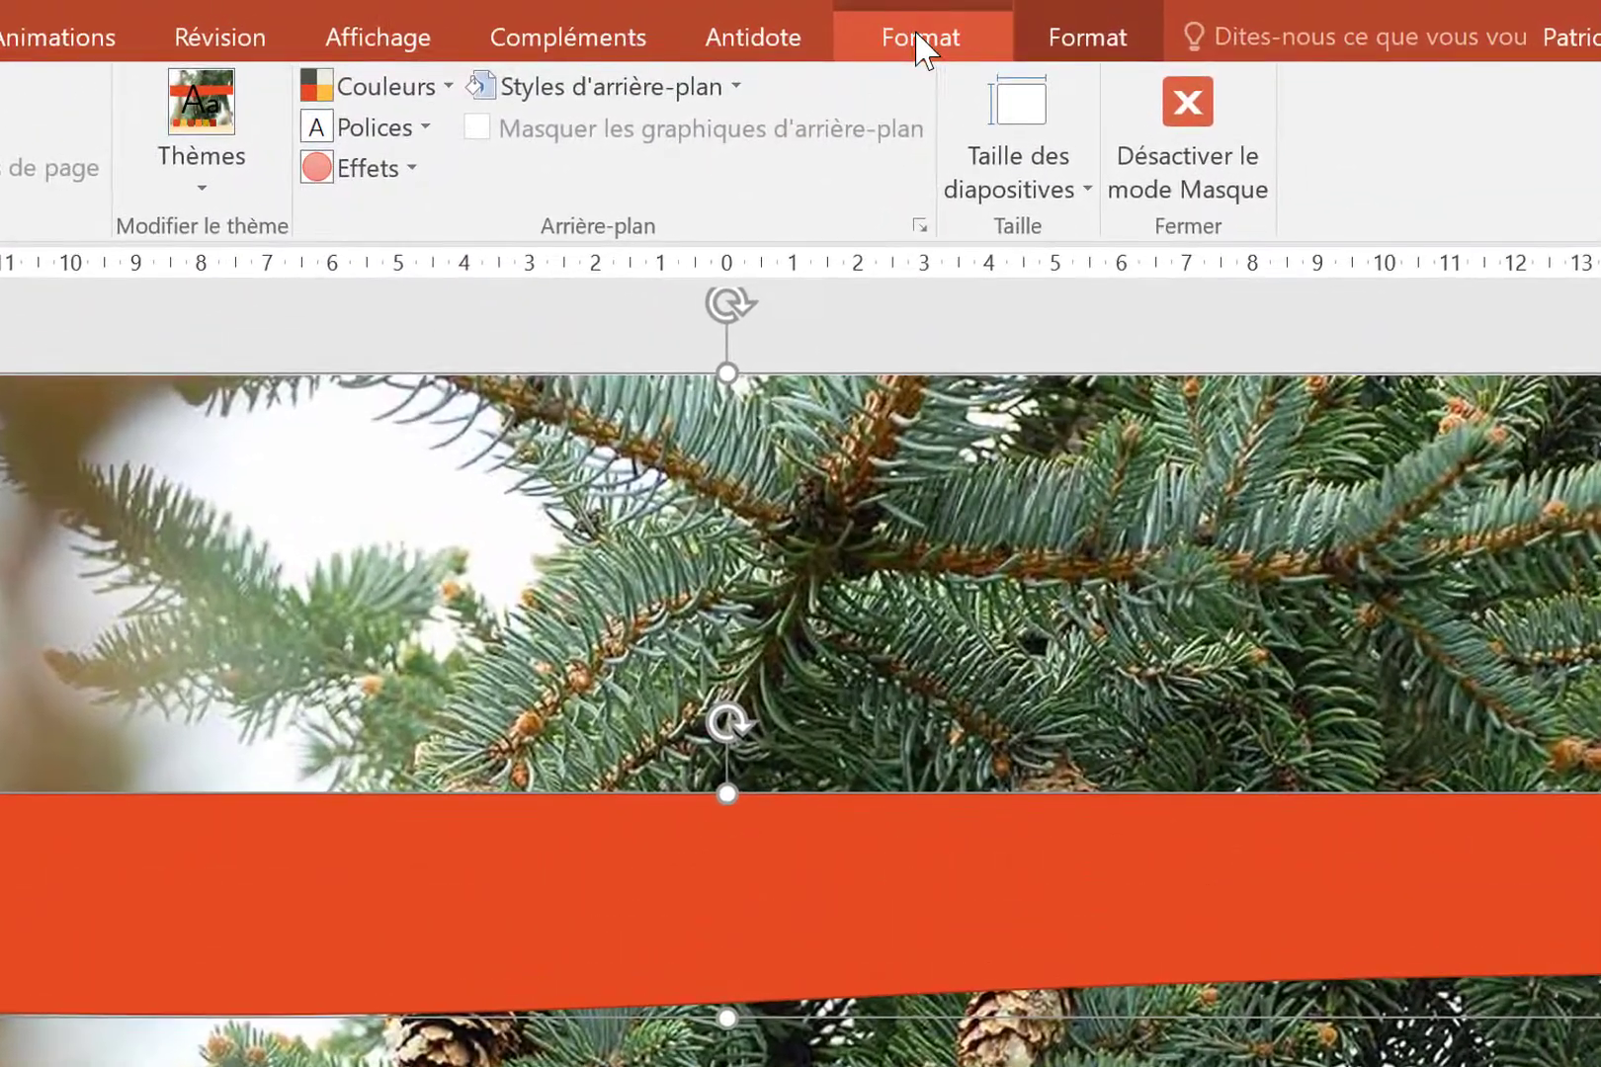
click(919, 40)
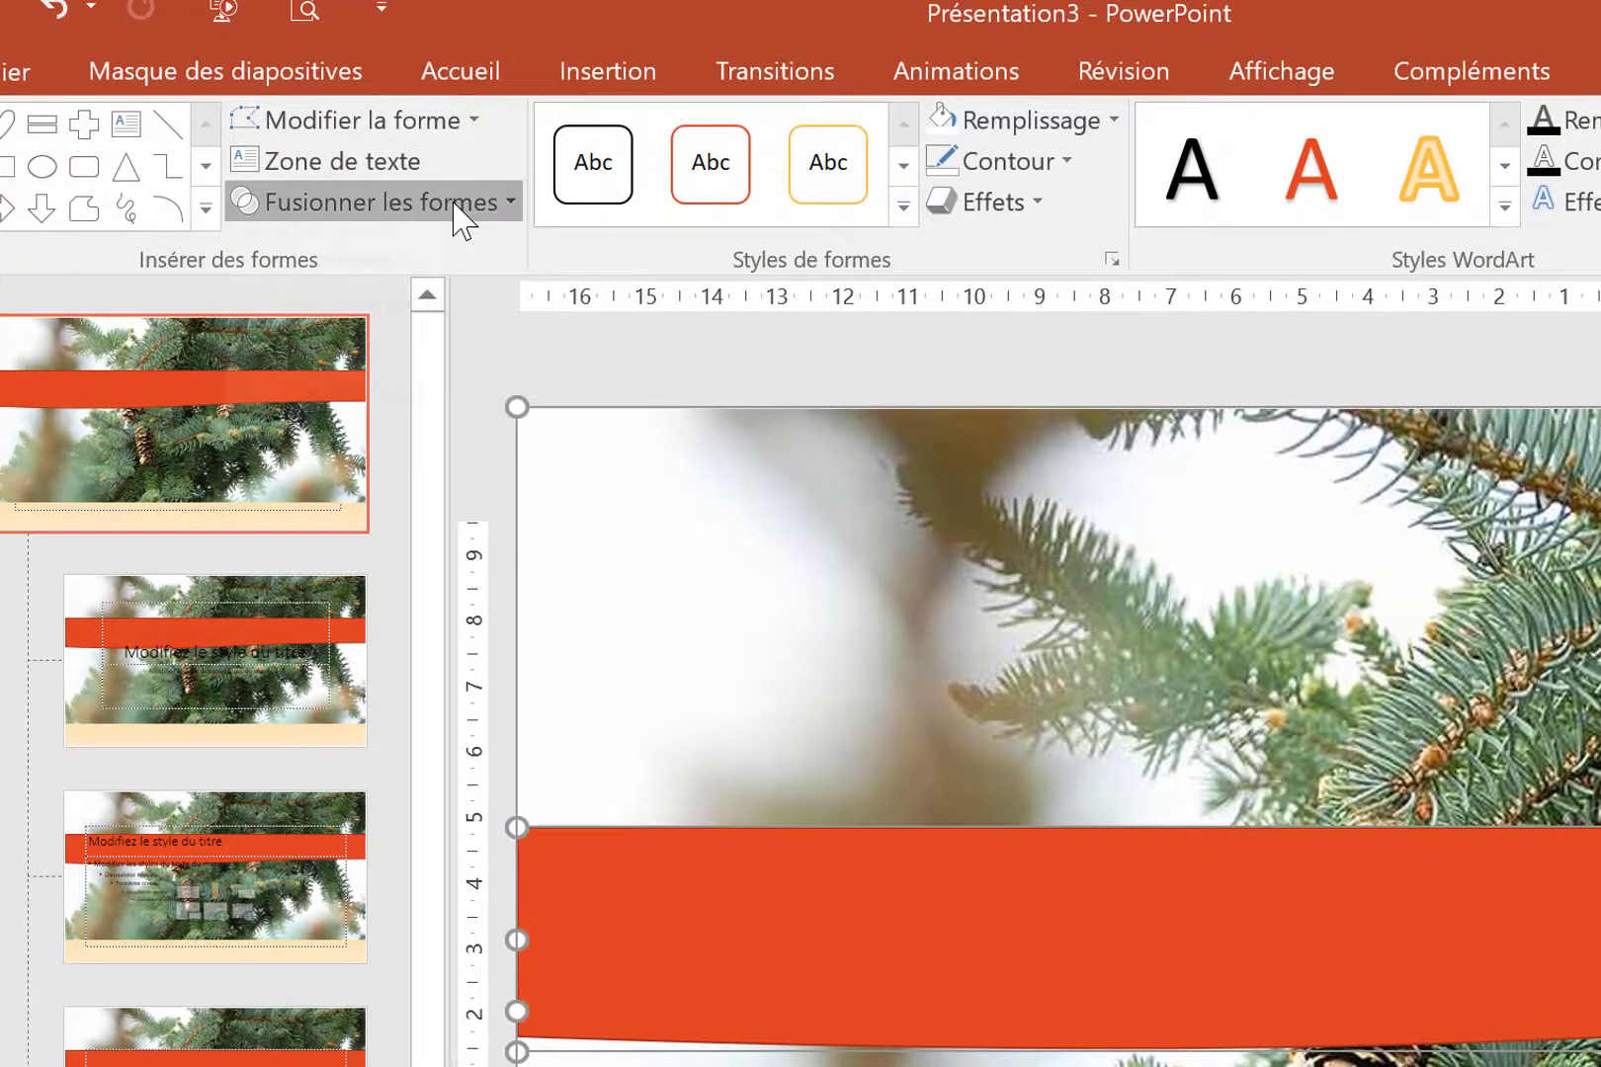
click(454, 206)
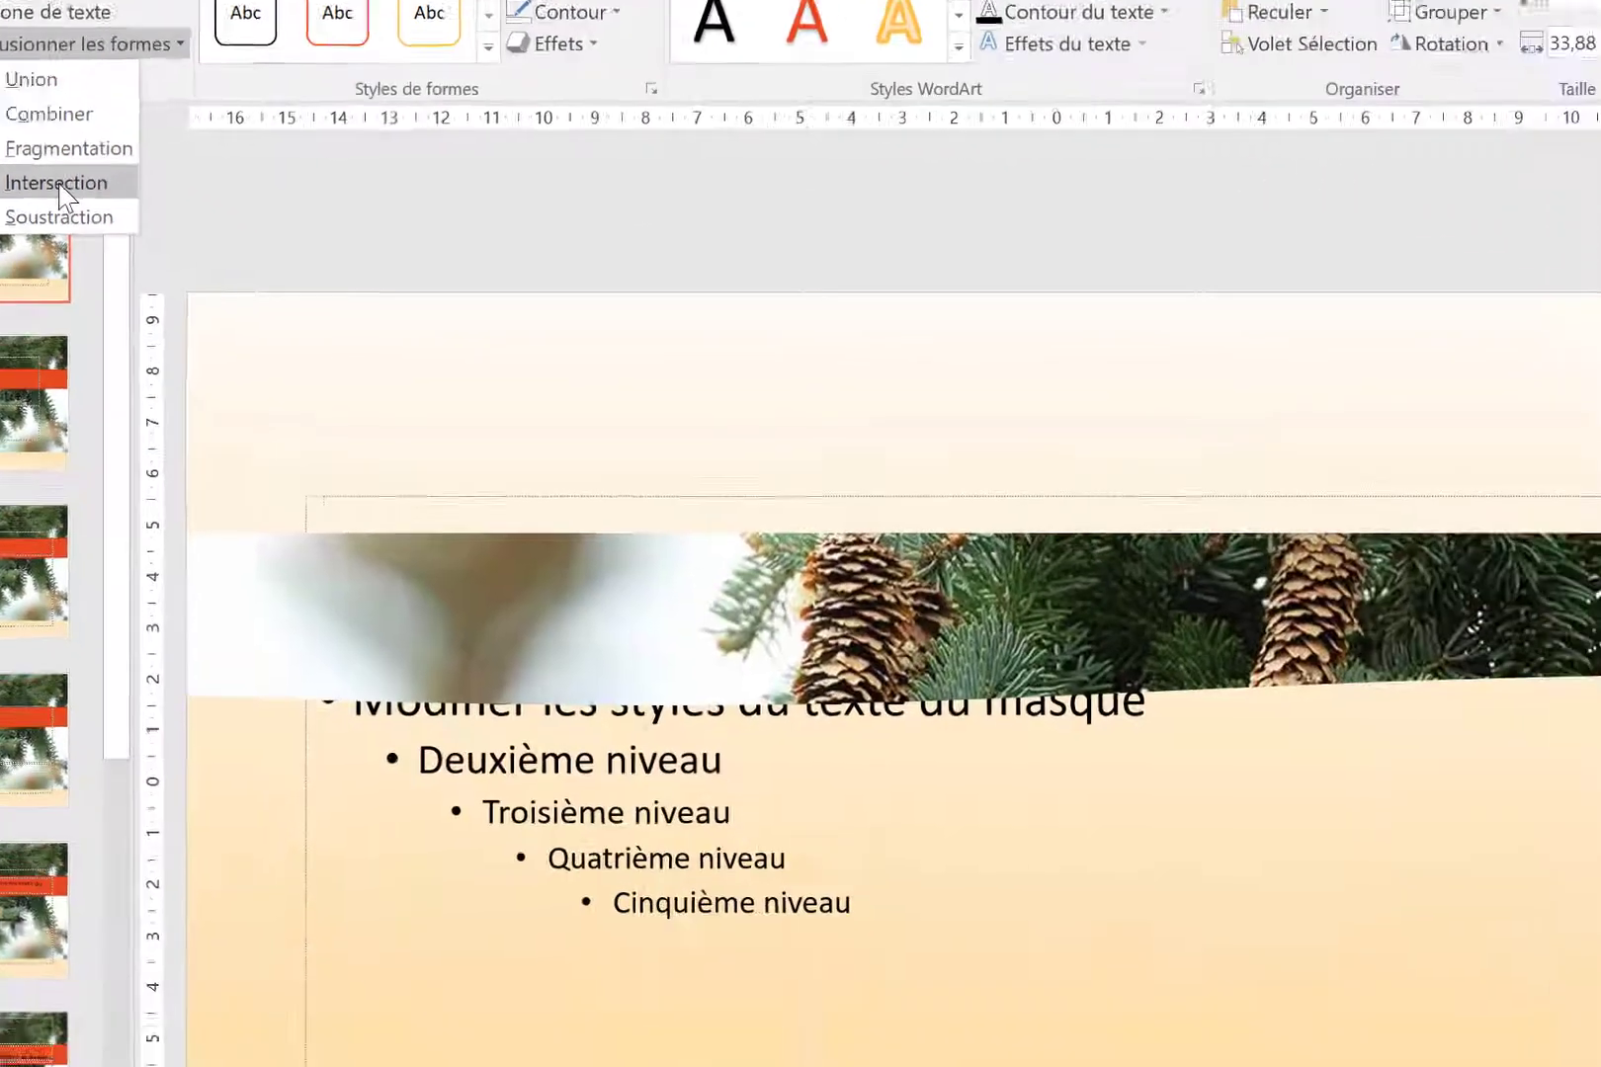
click(60, 187)
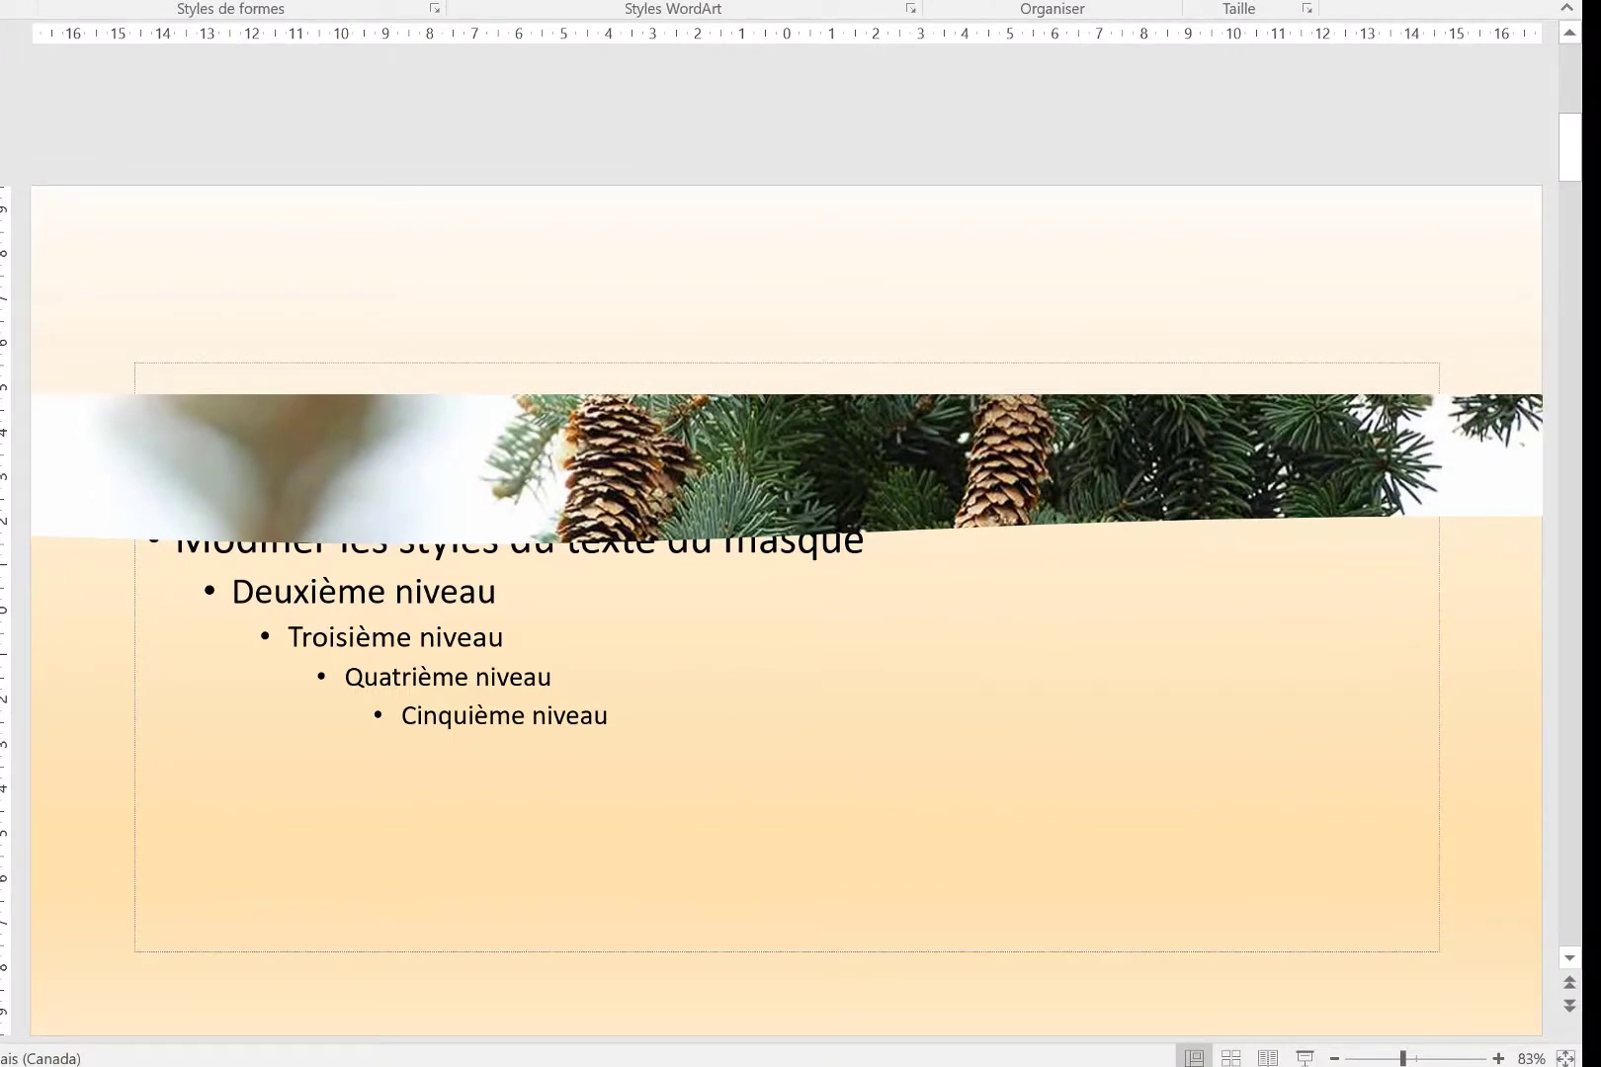
key(ctrl+z)
key(ctrl+y)
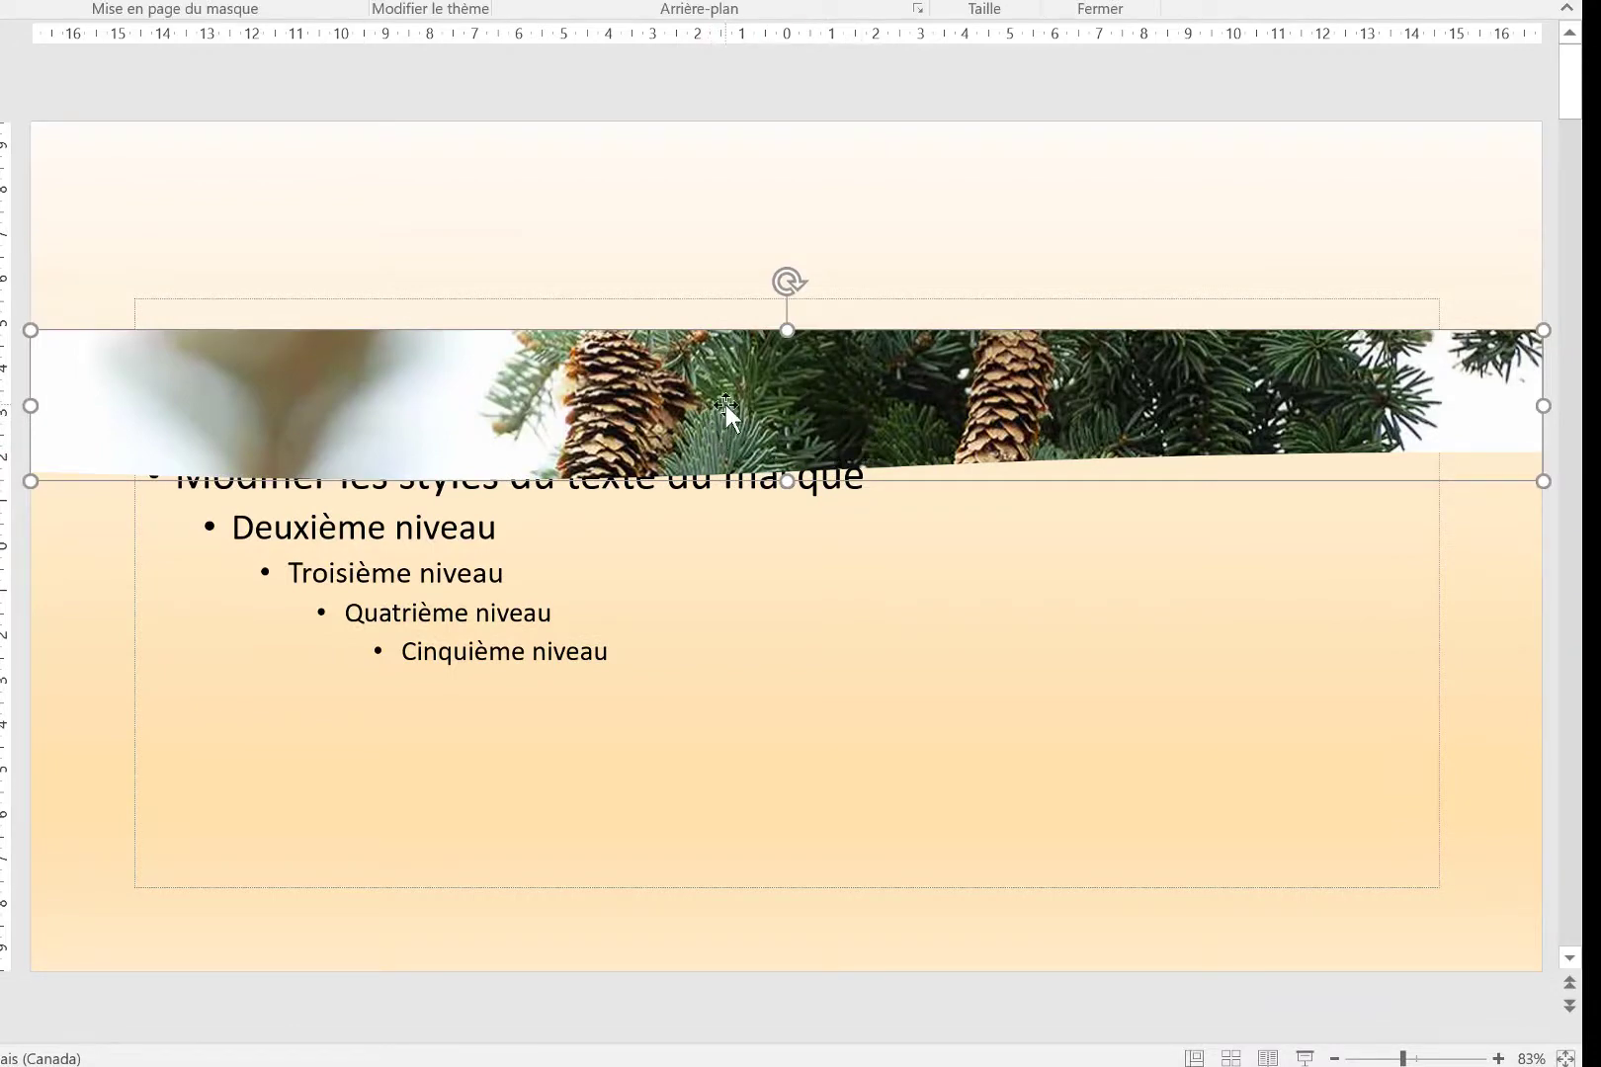
Step: Move the cropped pine picture to the slide's top edge, align it left to the slide, and deselect it
drag(725, 404, 728, 212)
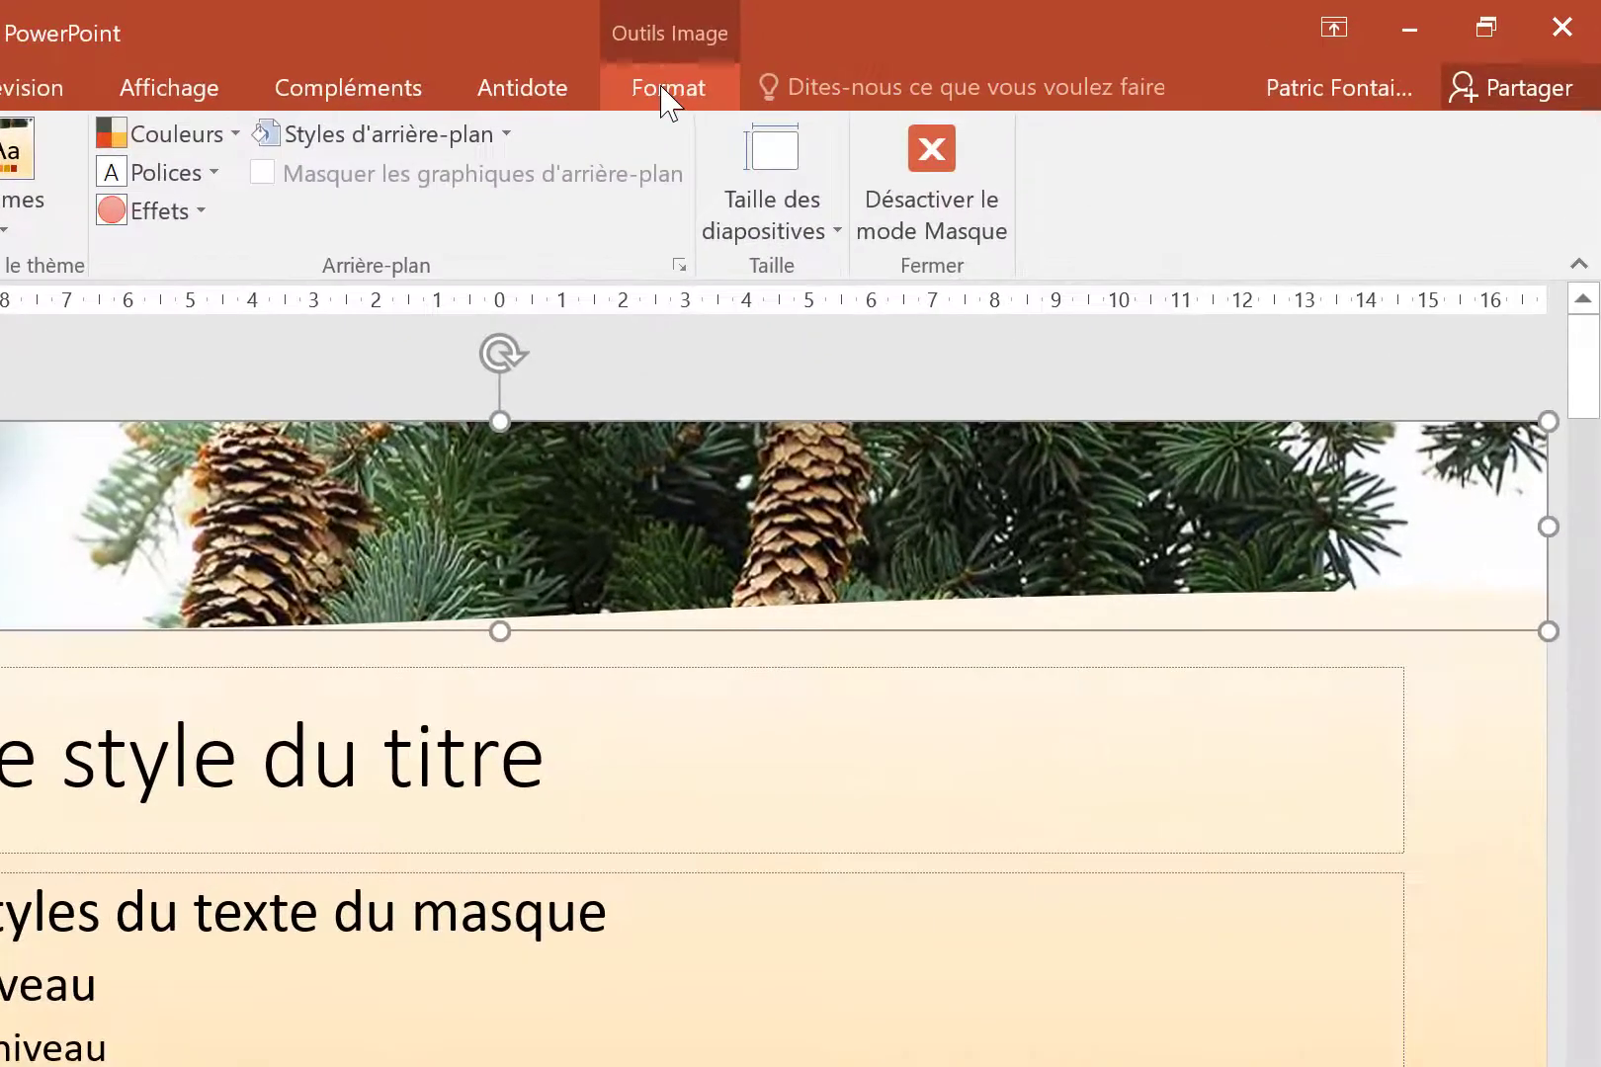
click(905, 0)
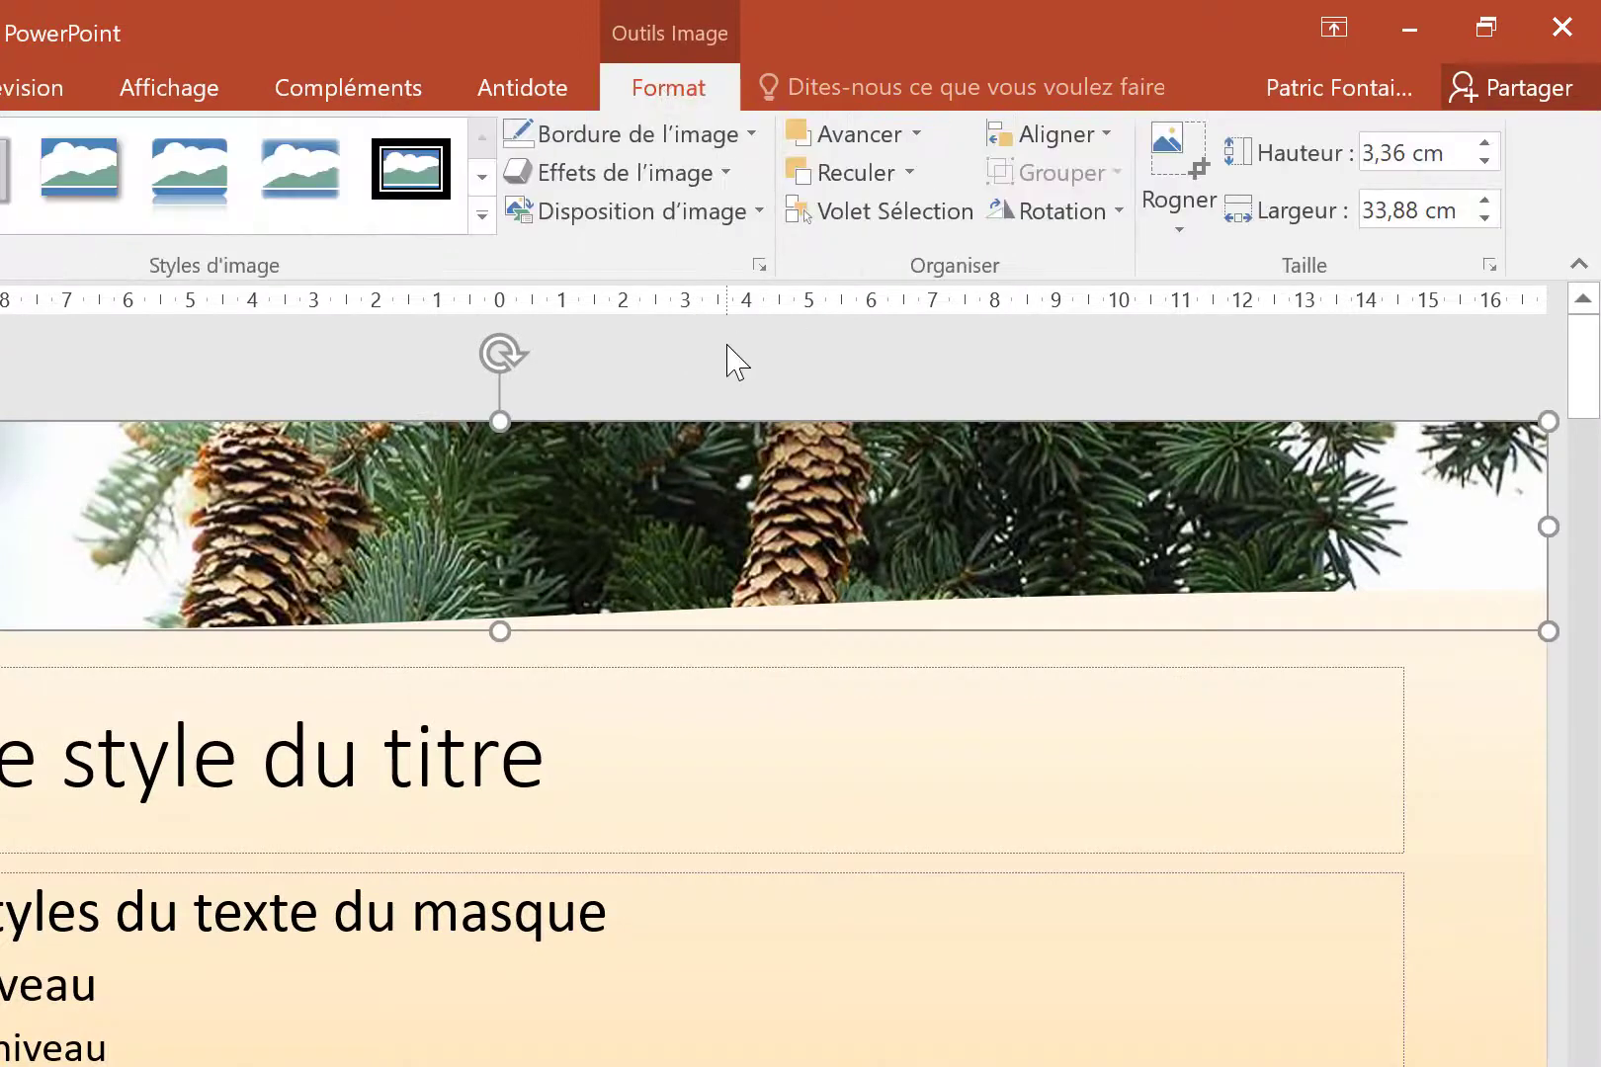
click(1105, 142)
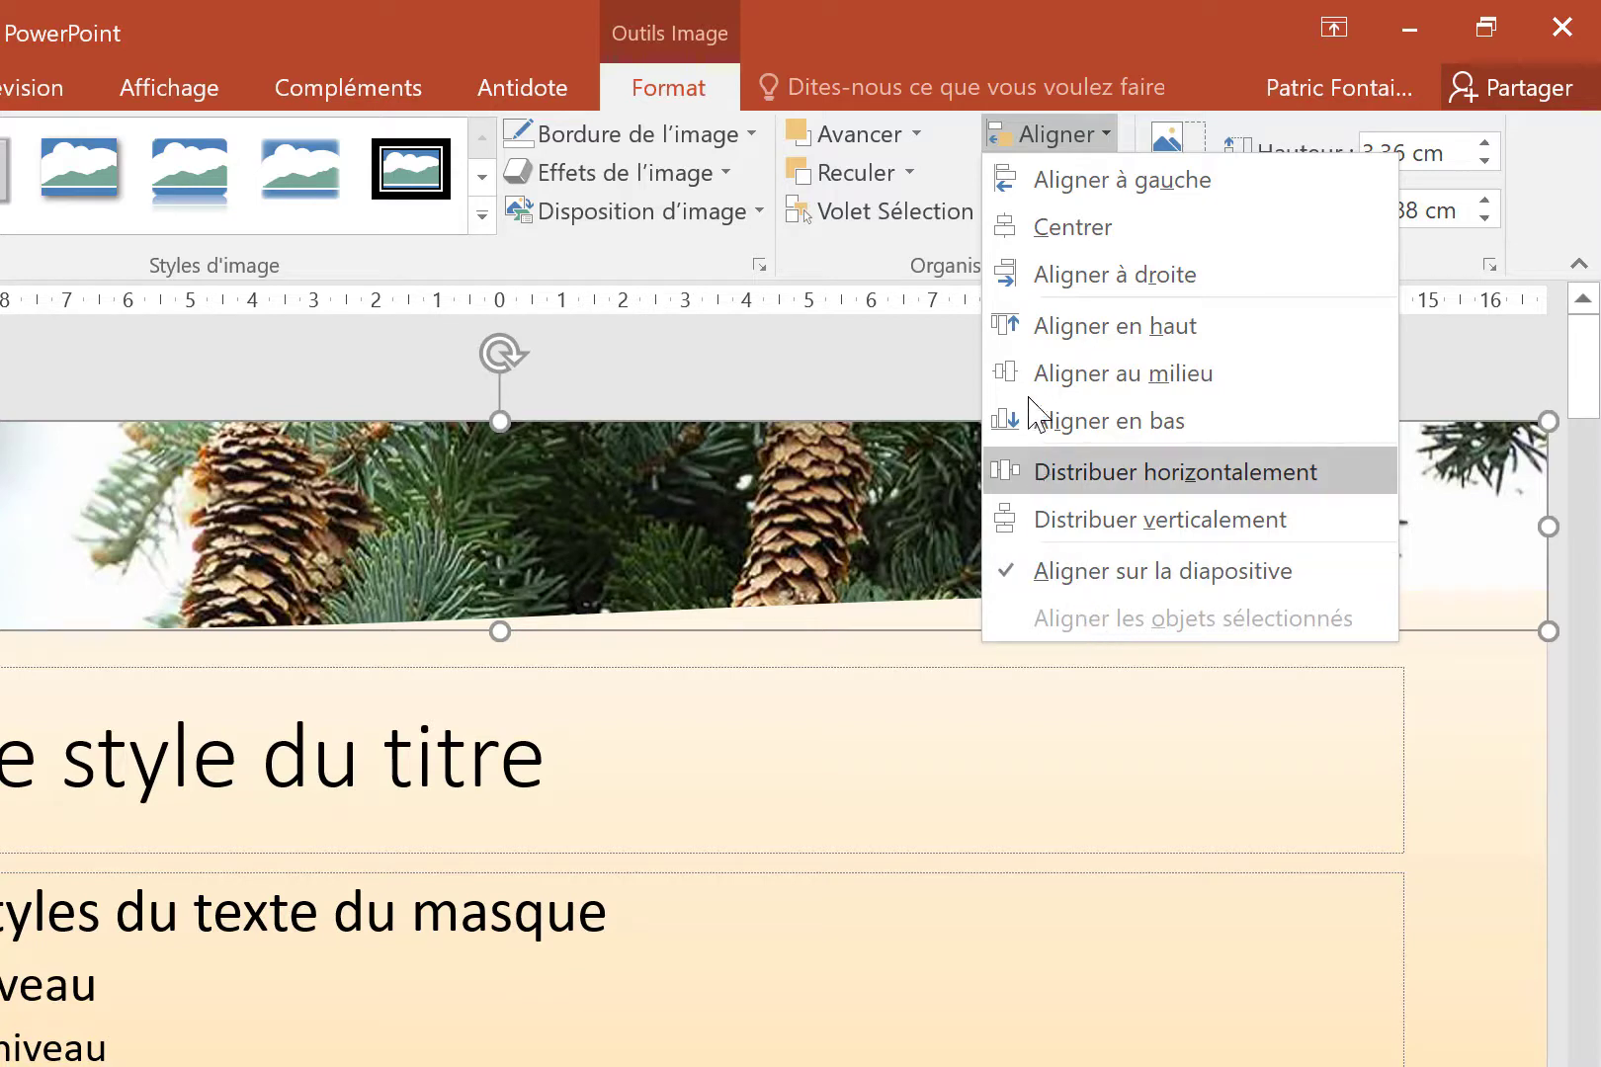
click(1133, 186)
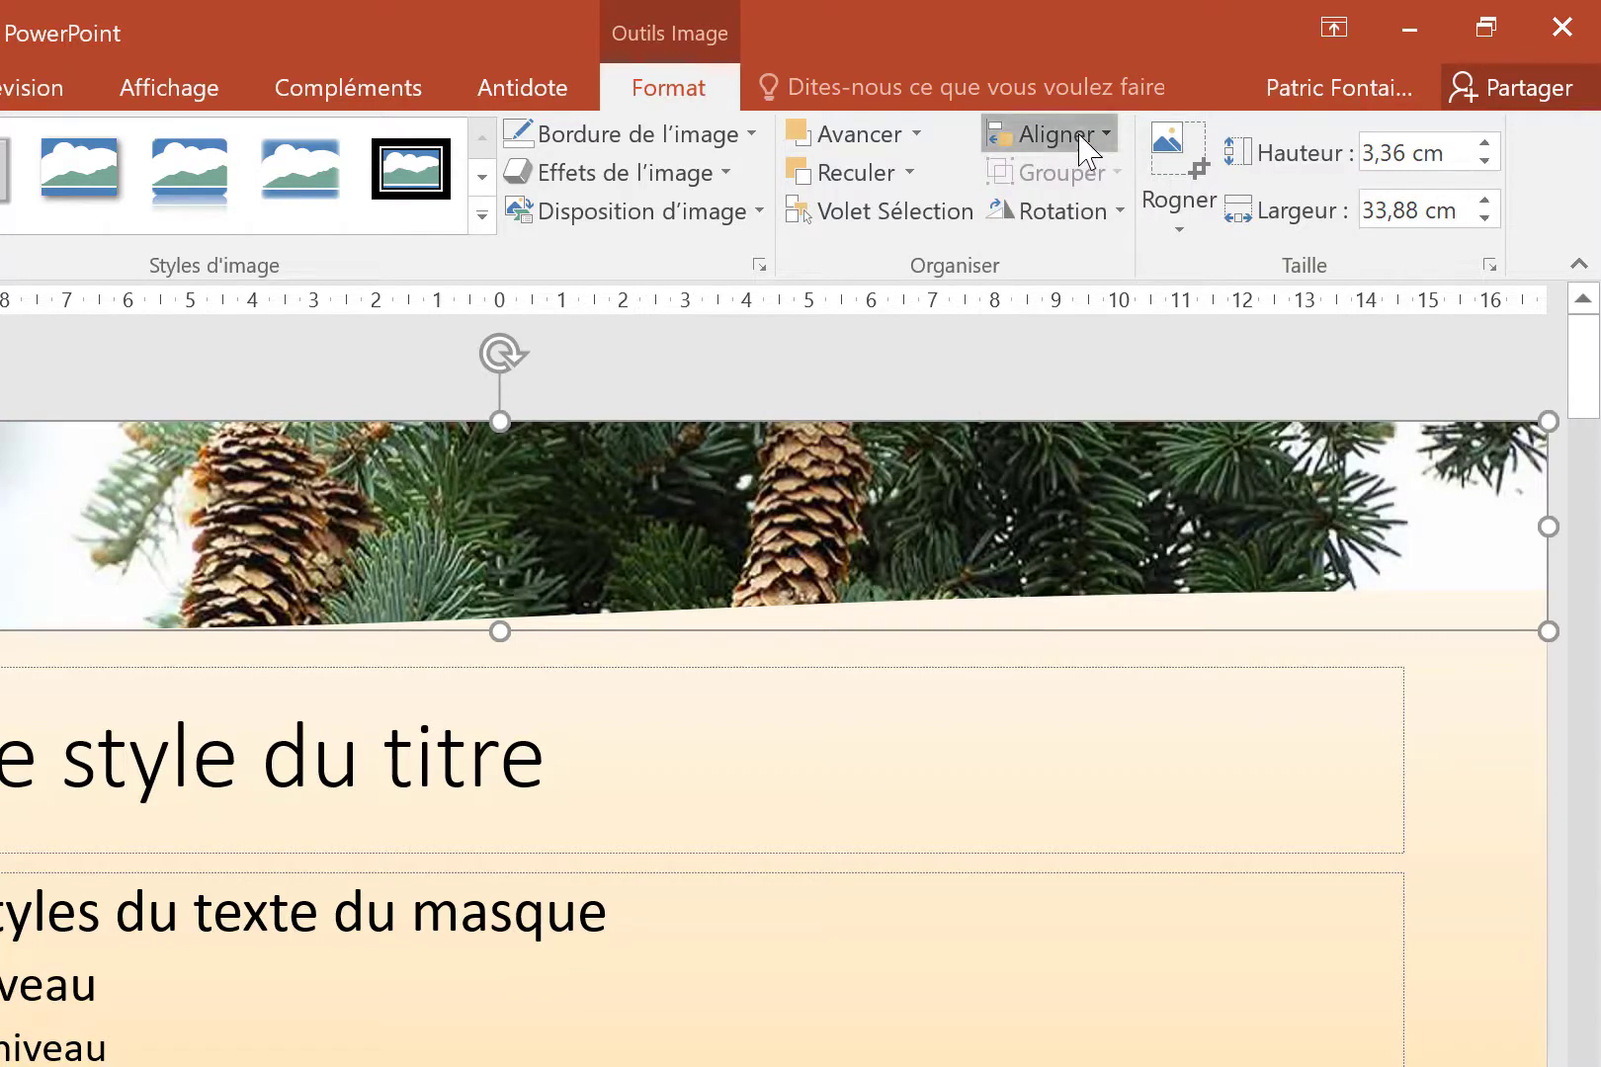
click(1088, 154)
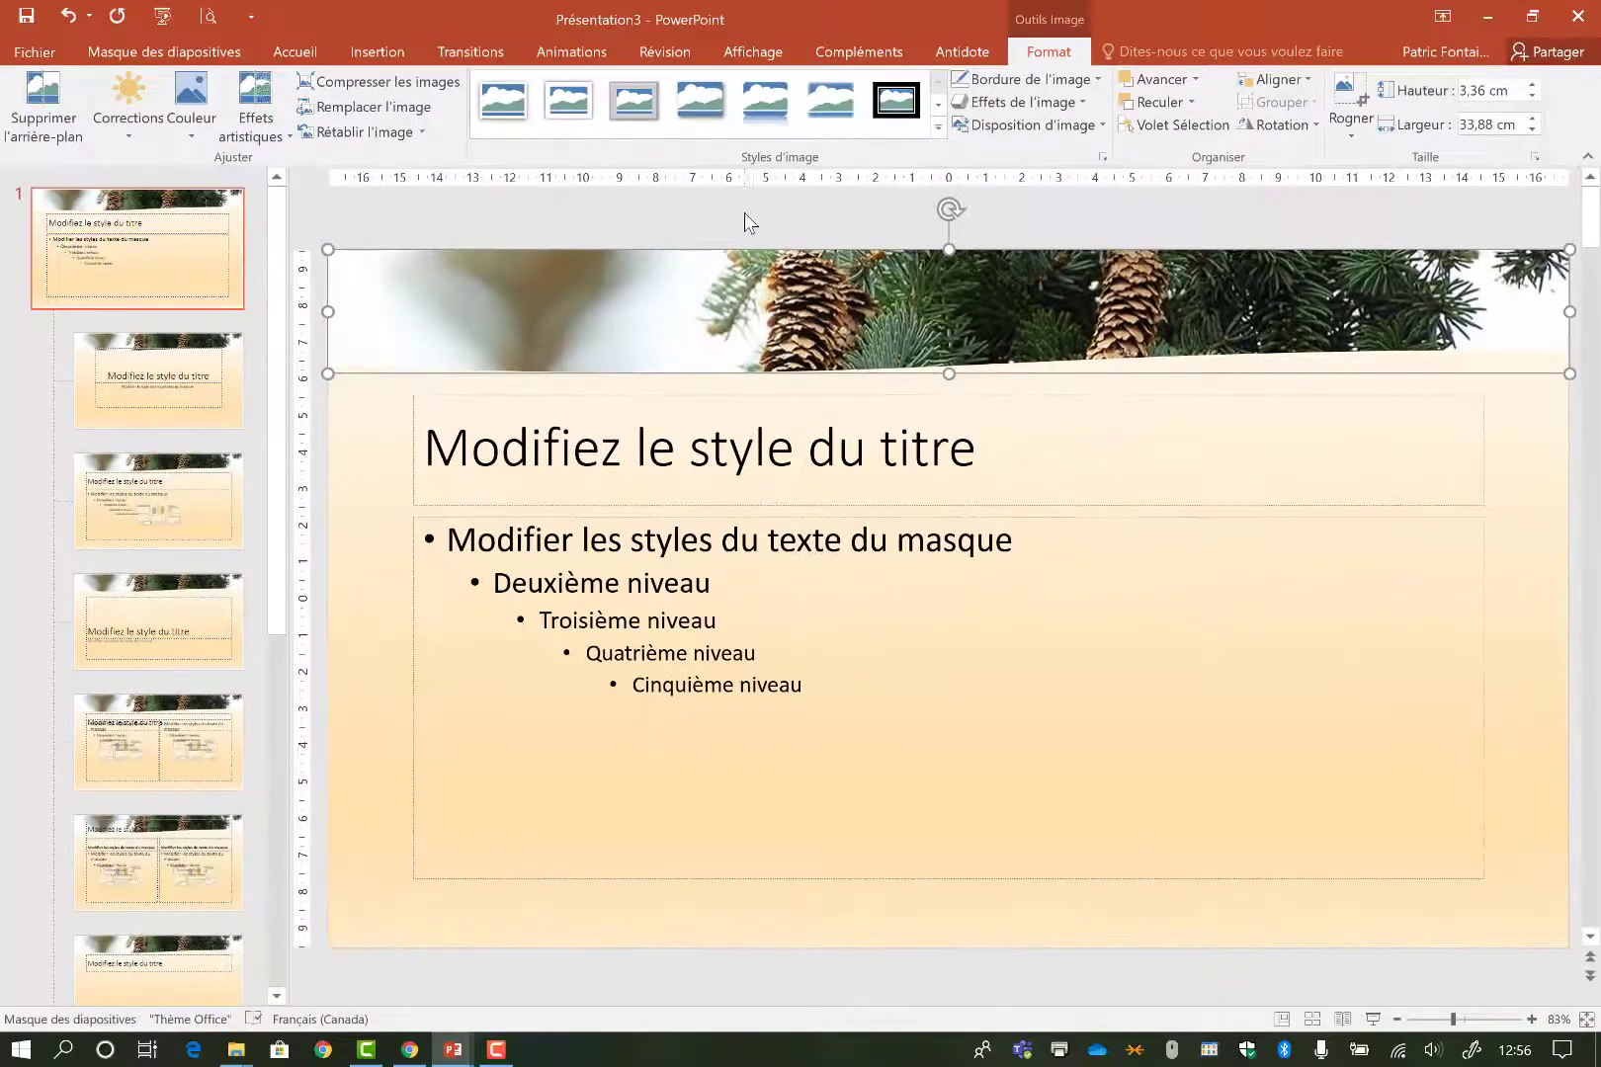
click(164, 355)
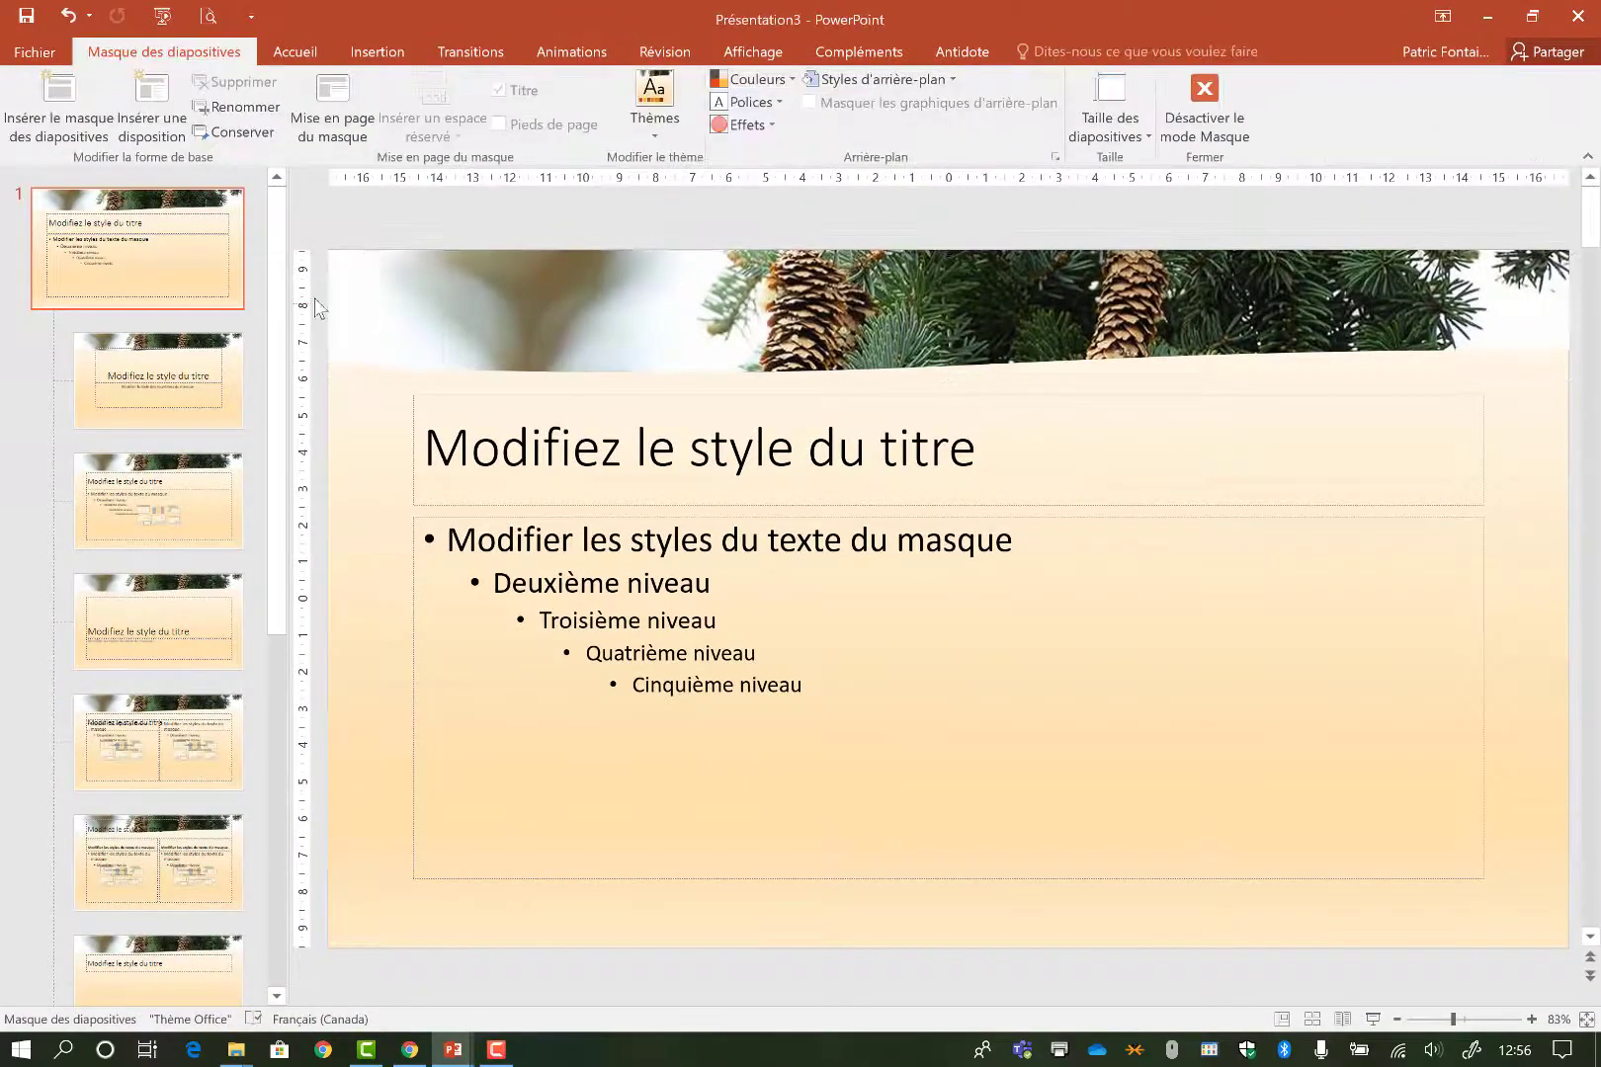